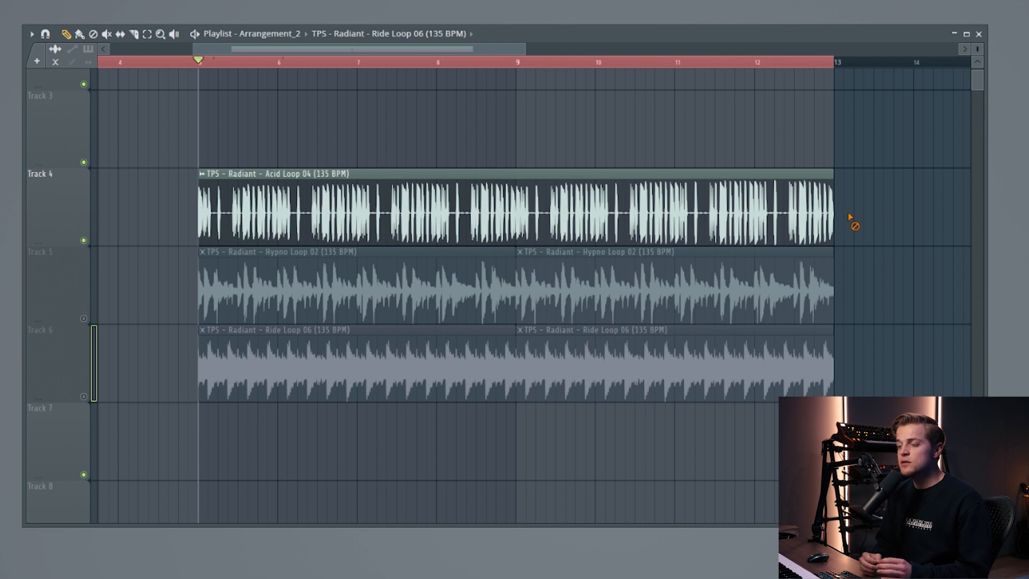
# Step: Play back the Acid Loop 04 clip on Track 4 from bar 5
pyautogui.scroll(-1, 552, 163)
pyautogui.scroll(1, 405, 179)
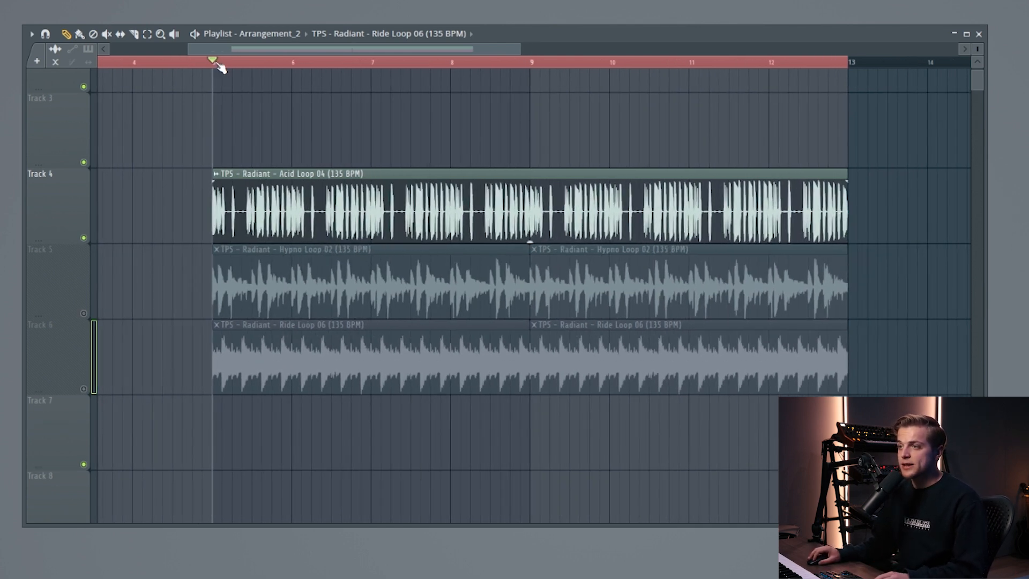
pyautogui.press('space')
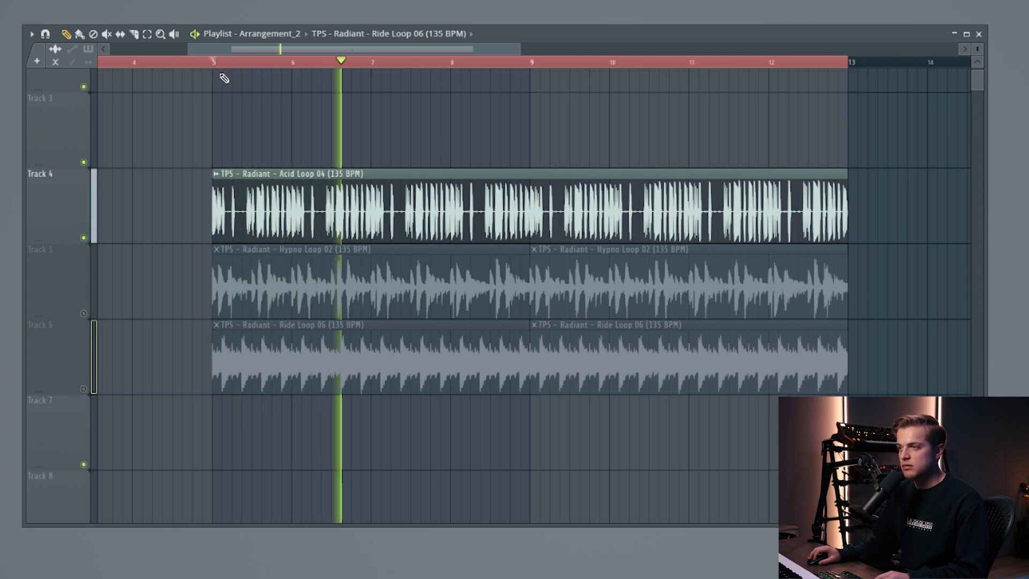
pyautogui.press('space')
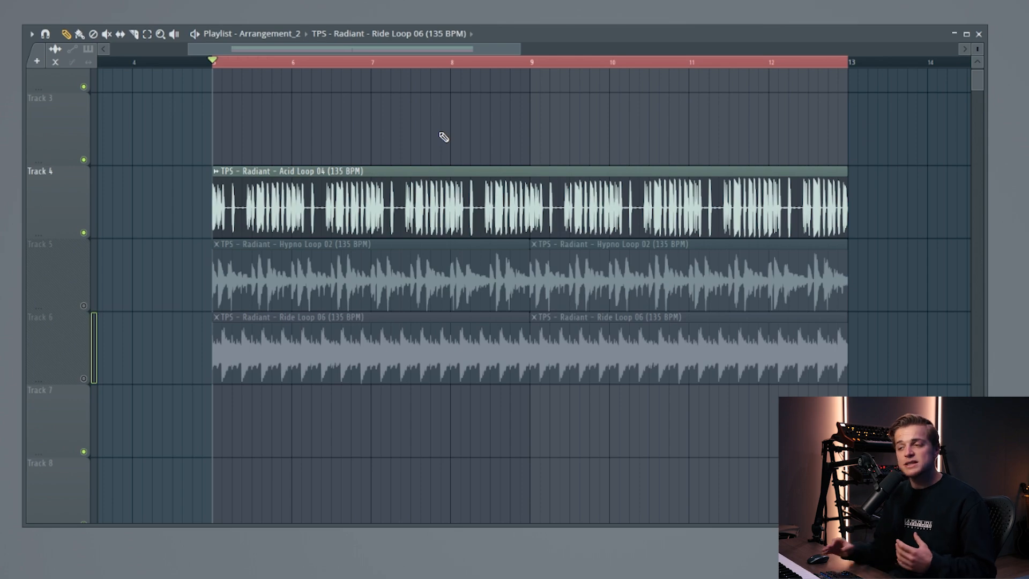
# Step: Mute Track 4, unmute Track 5 and listen to its Hypno Loop 02 clips
pyautogui.scroll(-2, 517, 129)
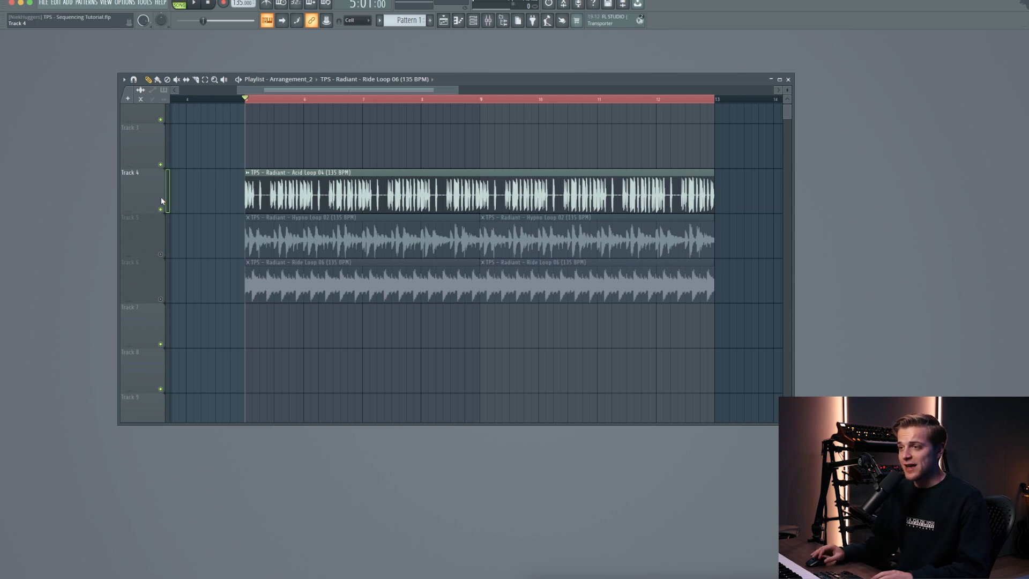
pyautogui.click(161, 209)
pyautogui.click(160, 254)
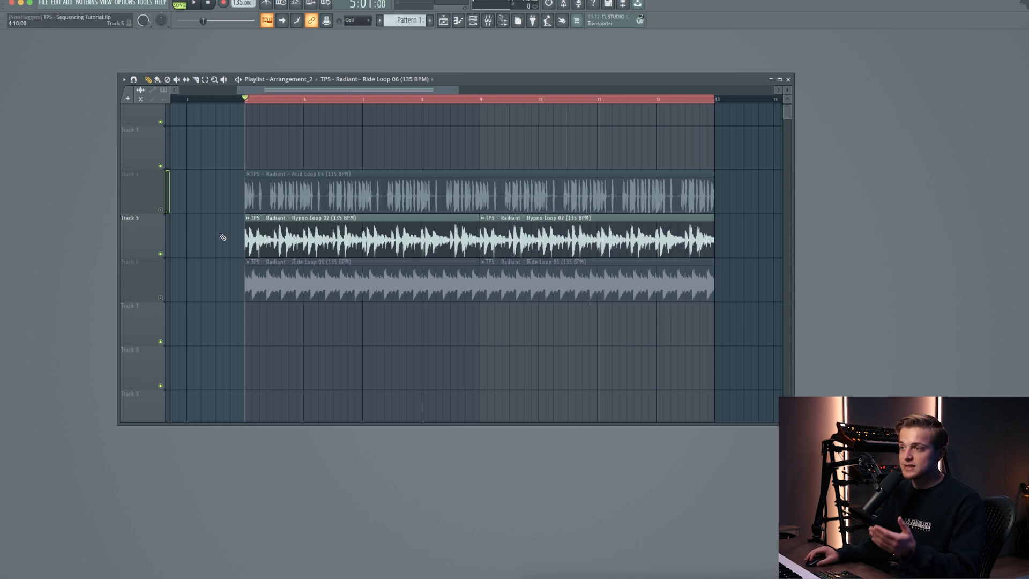
pyautogui.press('space')
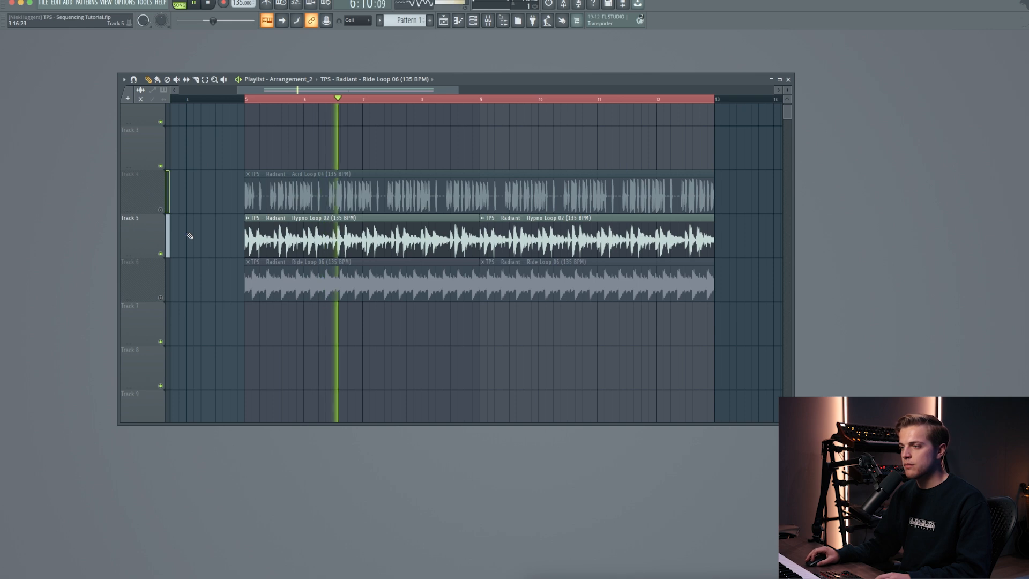
pyautogui.press('space')
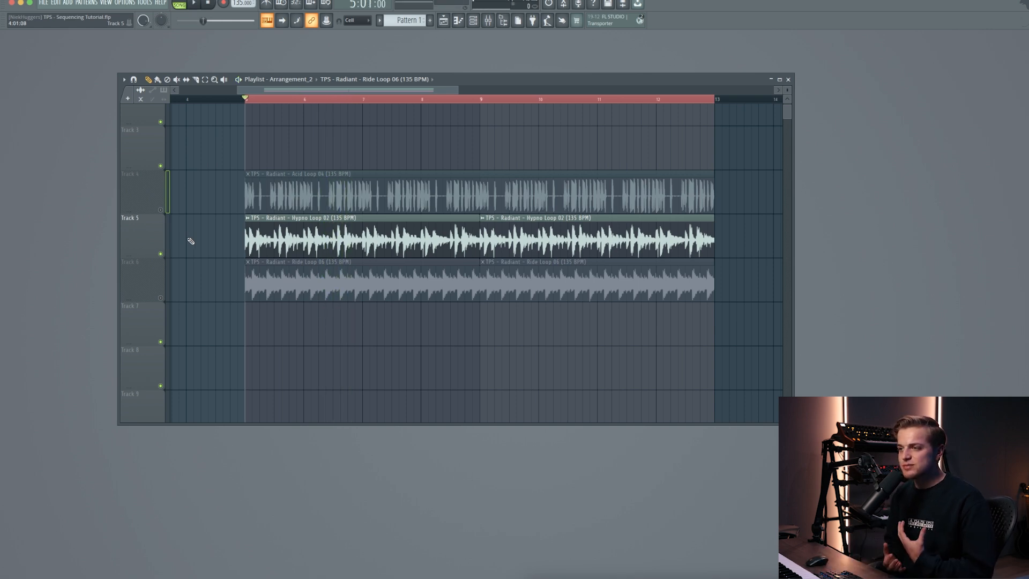
# Step: Solo Track 6 and audition its Ride Loop 06 clips
pyautogui.rightClick(161, 299)
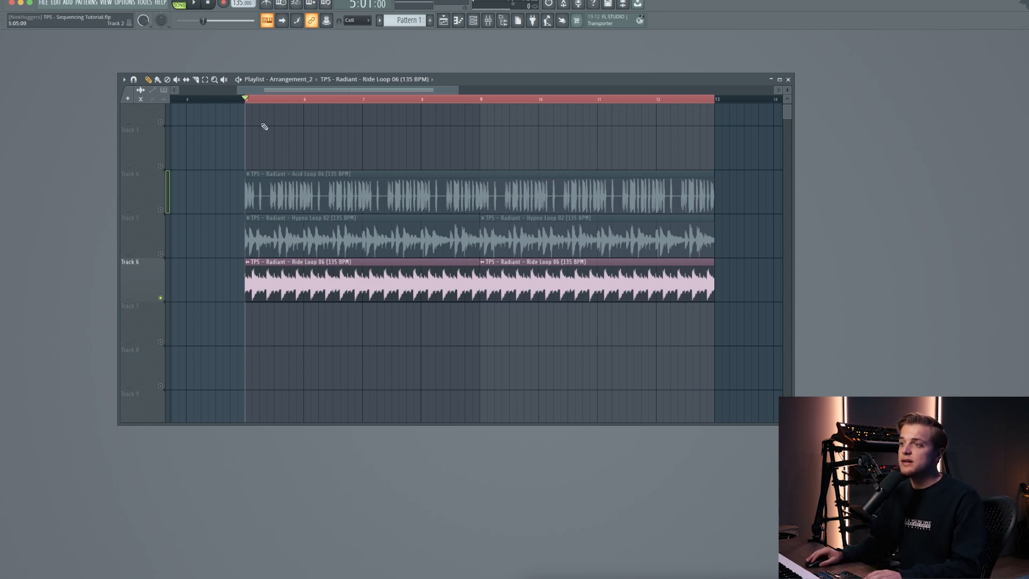
pyautogui.press('space')
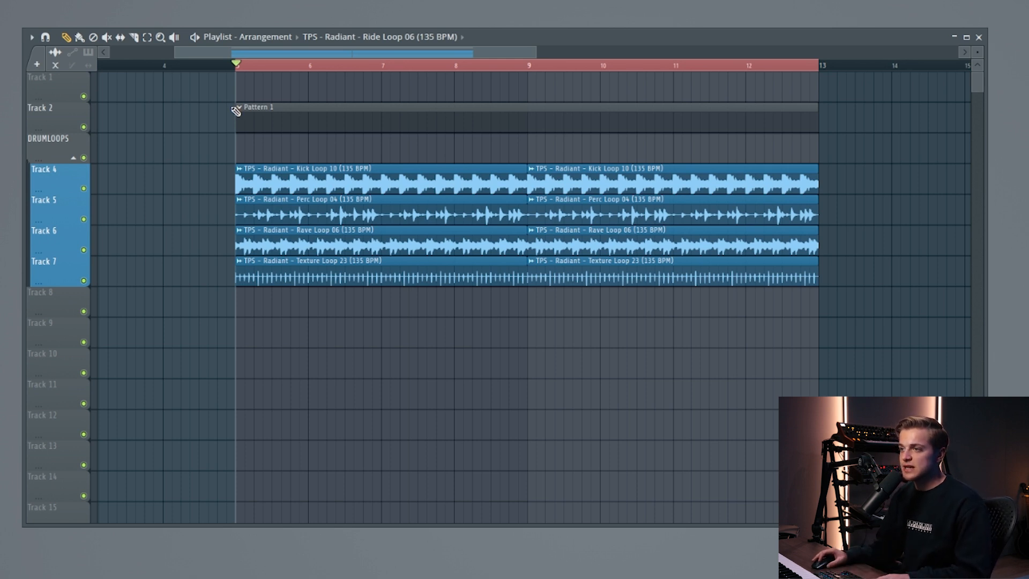
# Step: Play back the layered kick, perc, rave and texture drum loops on Tracks 4 to 7
pyautogui.press('space')
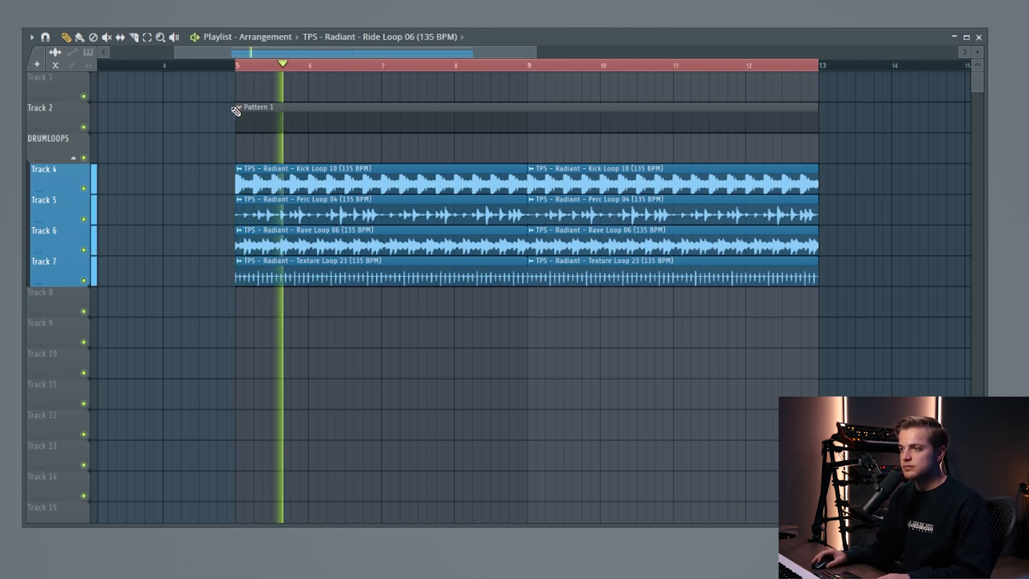
pyautogui.press('space')
# Step: Show the Channel rack and open the piano roll of the Serum channel
pyautogui.press('F6')
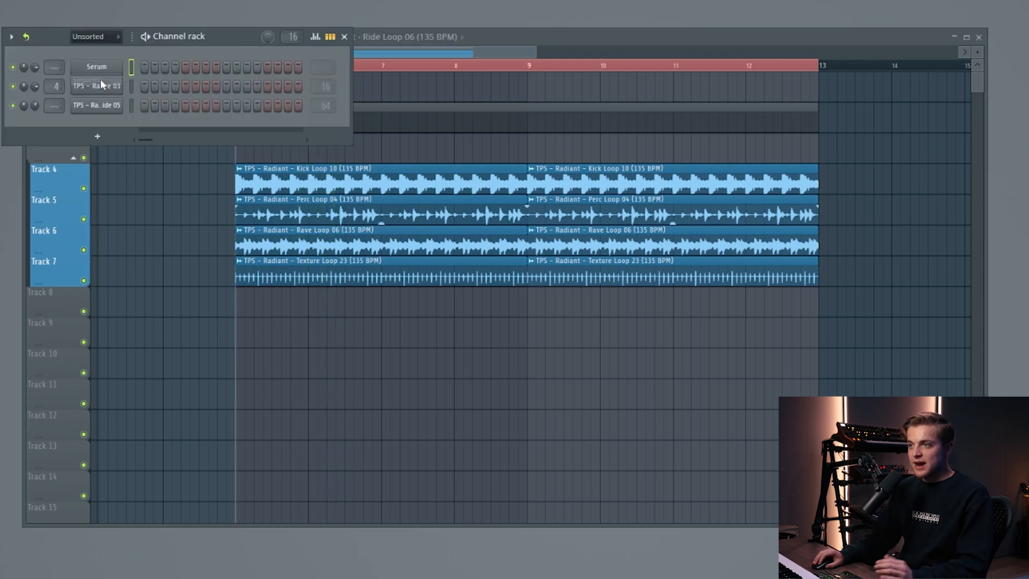
pyautogui.click(133, 68)
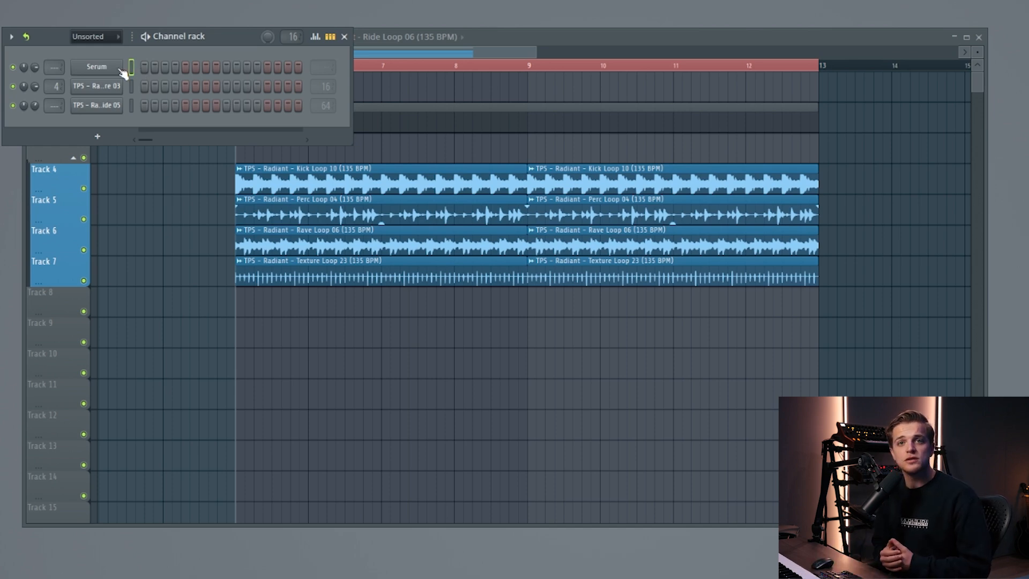
pyautogui.rightClick(123, 72)
pyautogui.click(129, 66)
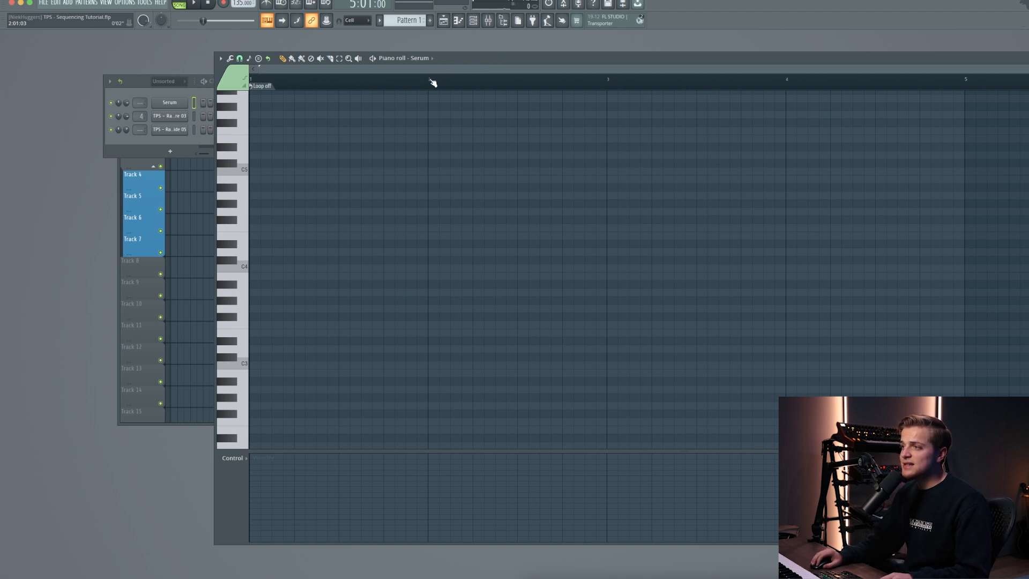
# Step: Select bar 1 in the Serum piano roll timeline and bar 5 in the playlist timeline
pyautogui.moveTo(433, 83); pyautogui.dragTo(170, 89)
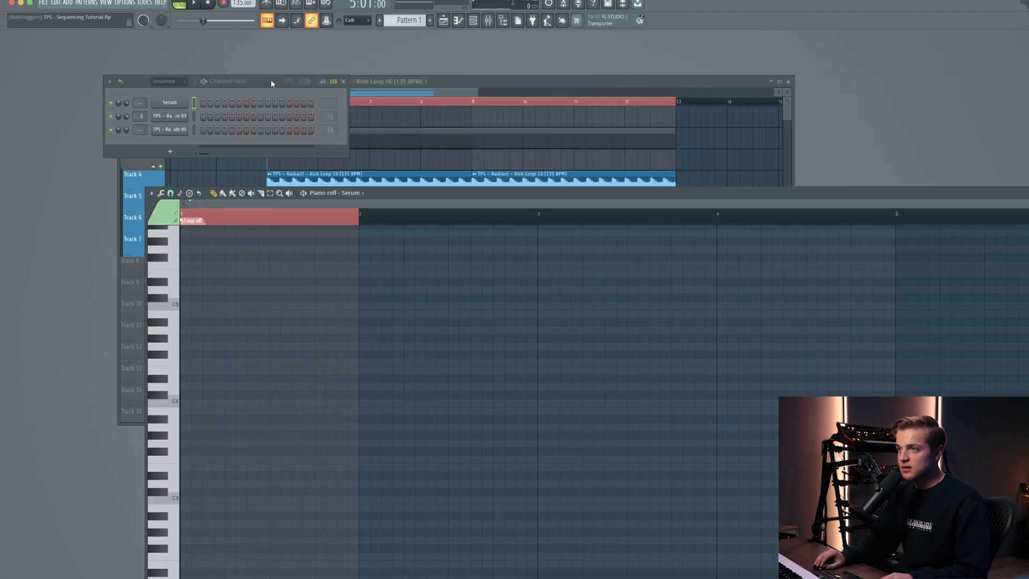
pyautogui.moveTo(271, 82); pyautogui.dragTo(184, 66)
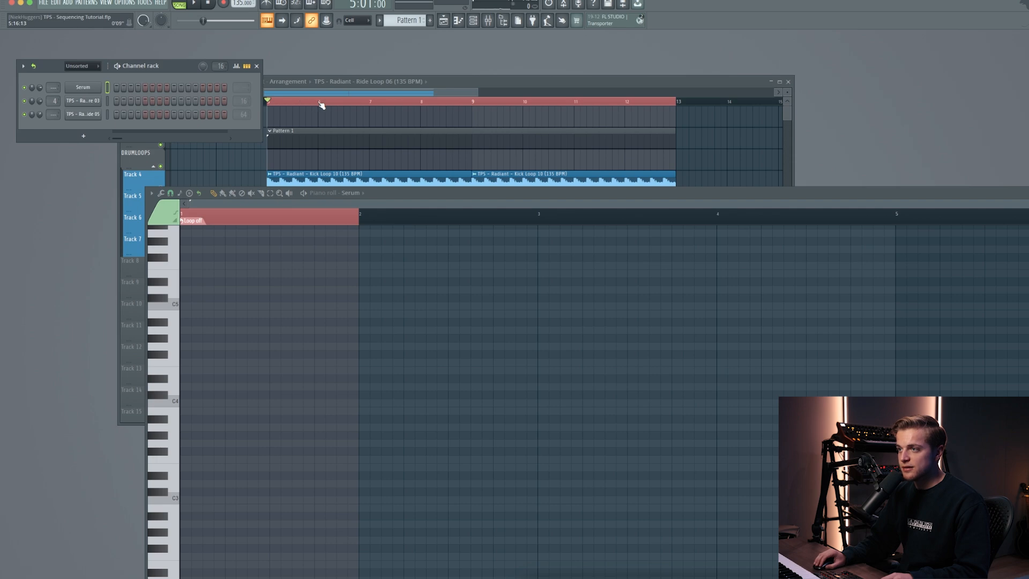
pyautogui.moveTo(321, 104); pyautogui.dragTo(265, 114)
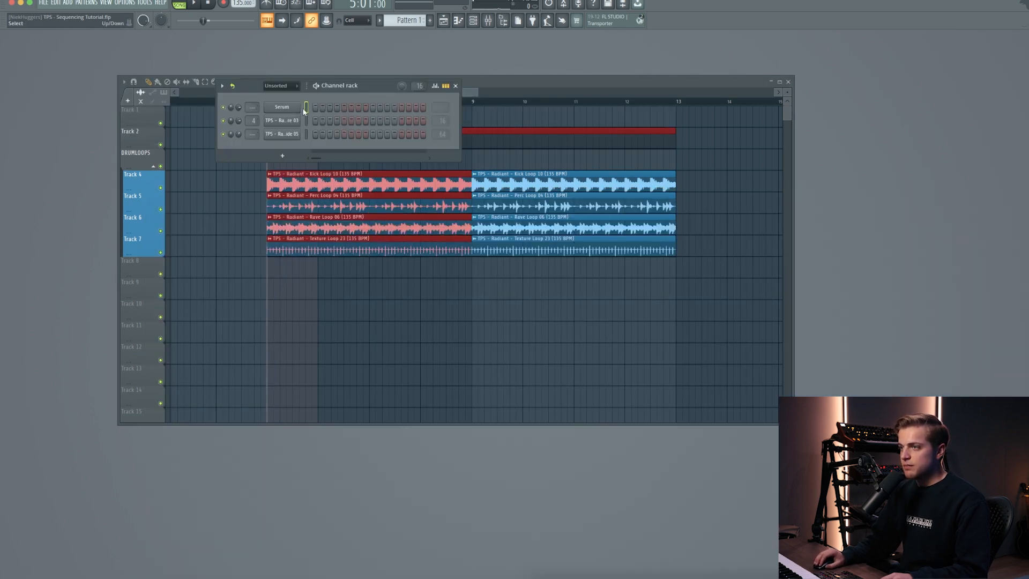
# Step: Launch the Randomizer in Serum's piano roll, enable Pattern generation and place its dialog clear of the notes
pyautogui.rightClick(304, 110)
pyautogui.click(318, 111)
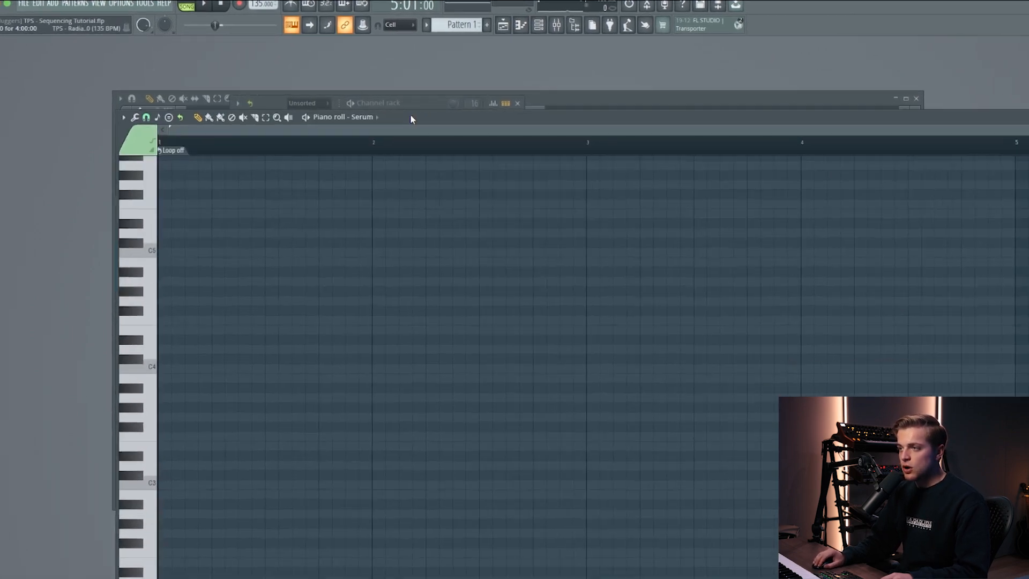
pyautogui.click(123, 117)
pyautogui.moveTo(139, 150)
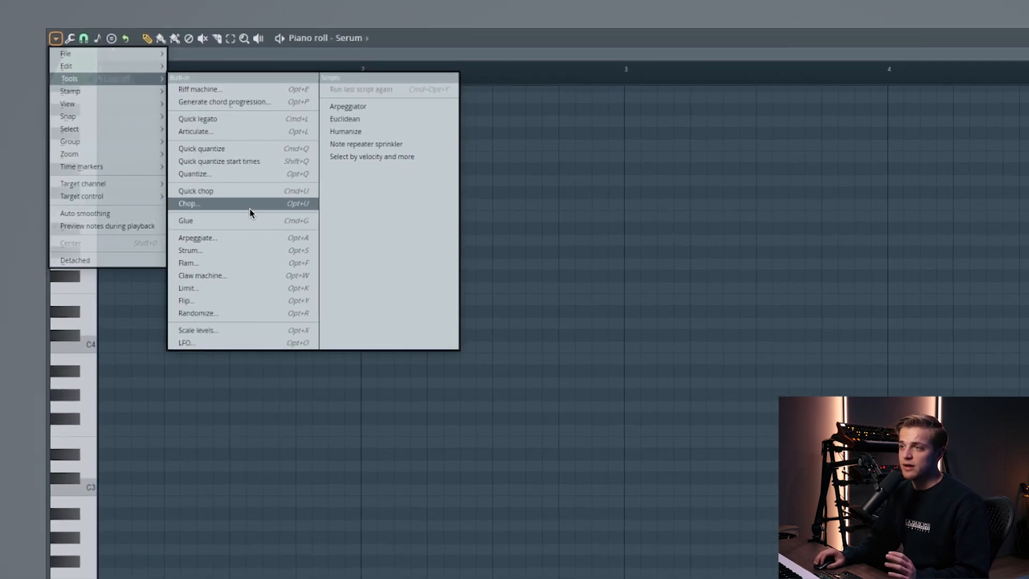
pyautogui.click(231, 313)
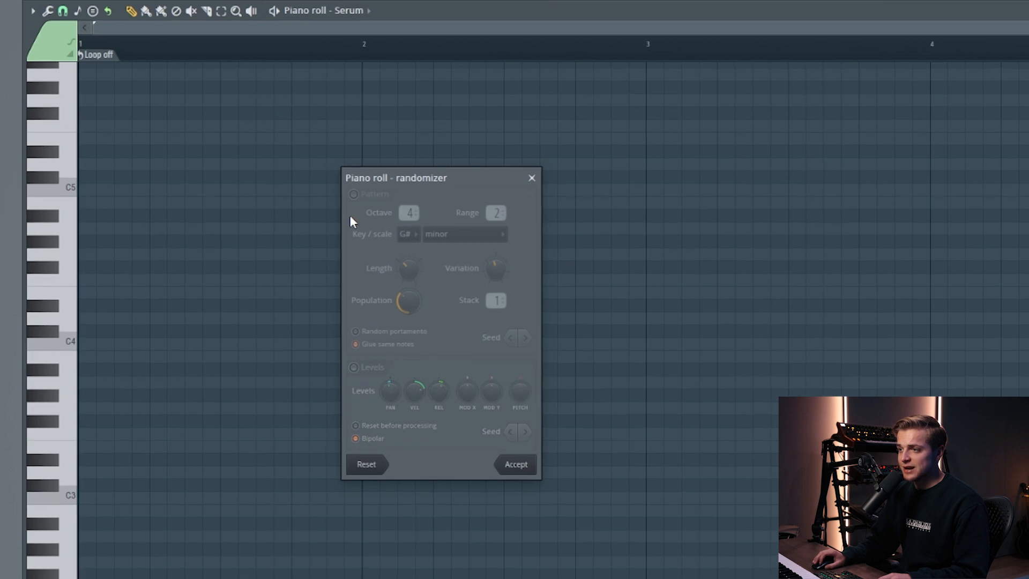
pyautogui.click(354, 194)
pyautogui.moveTo(367, 169); pyautogui.dragTo(560, 122)
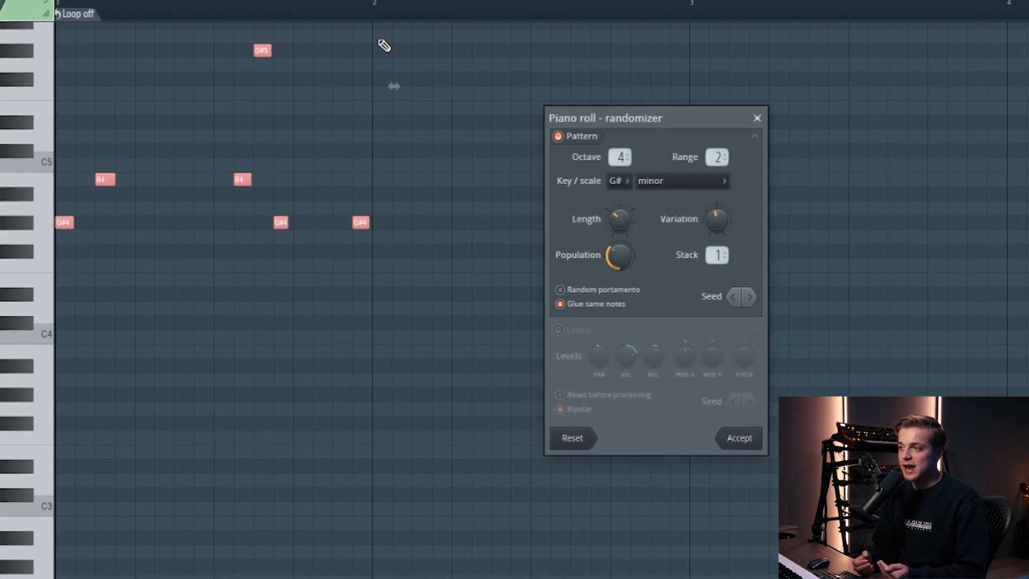
pyautogui.moveTo(601, 125); pyautogui.dragTo(611, 144)
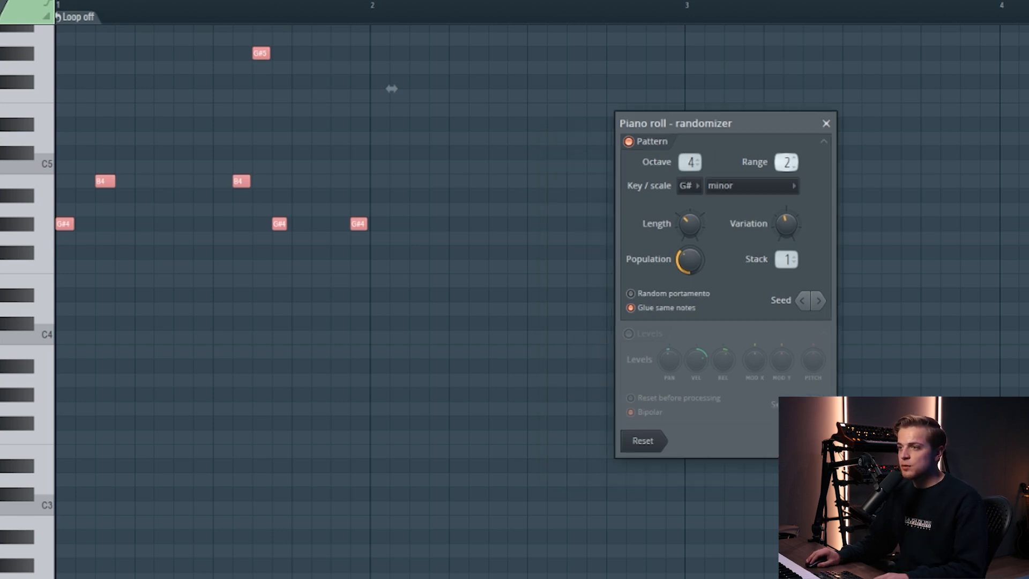
# Step: Try a randomizer range of 1 and restore it to 2
pyautogui.scroll(-1, 786, 162)
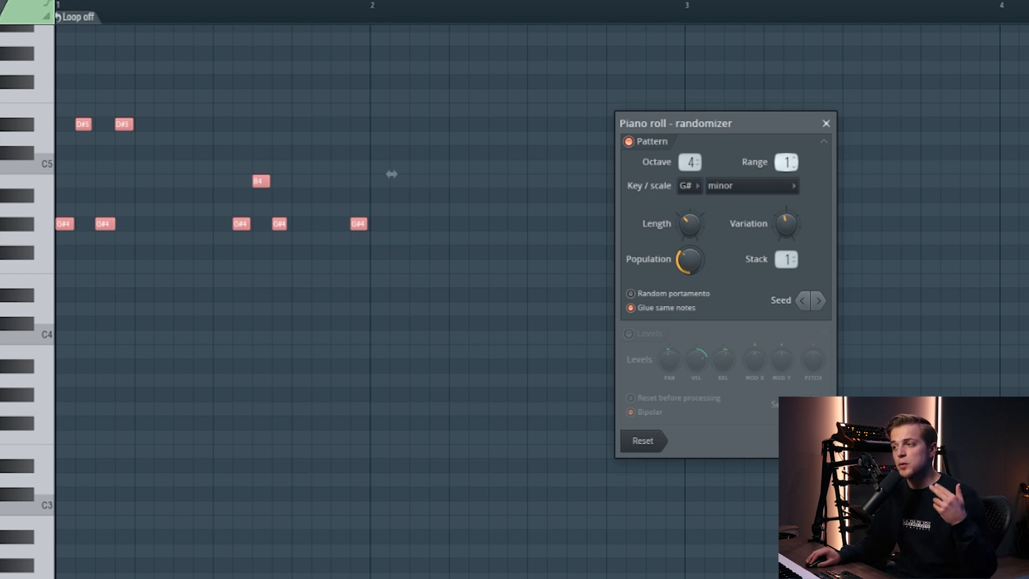
pyautogui.moveTo(787, 163); pyautogui.dragTo(787, 156)
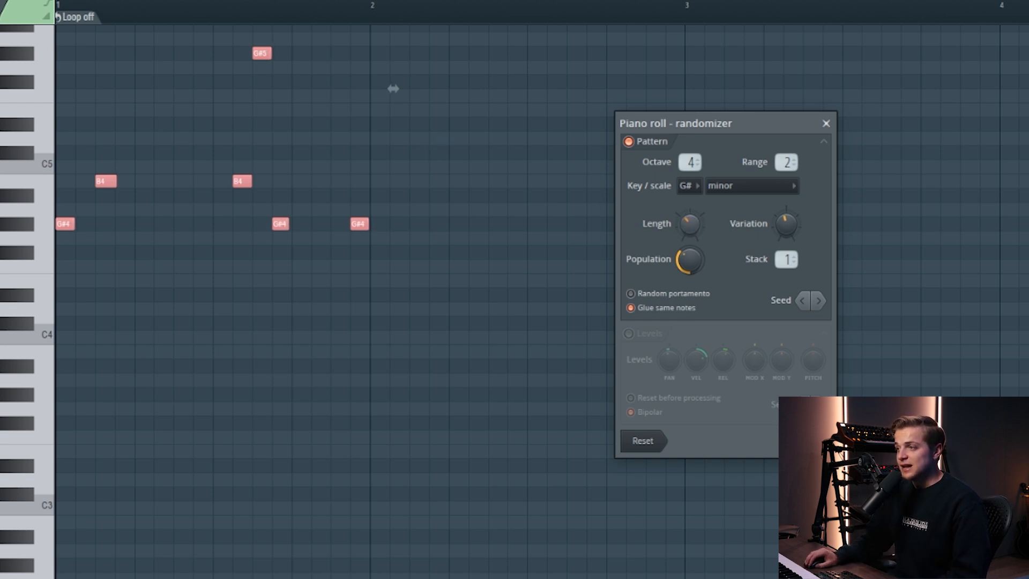
# Step: Slightly raise the randomizer's length and variation, and try maximum and near-minimum population before restoring a moderate amount
pyautogui.moveTo(691, 235); pyautogui.dragTo(691, 225)
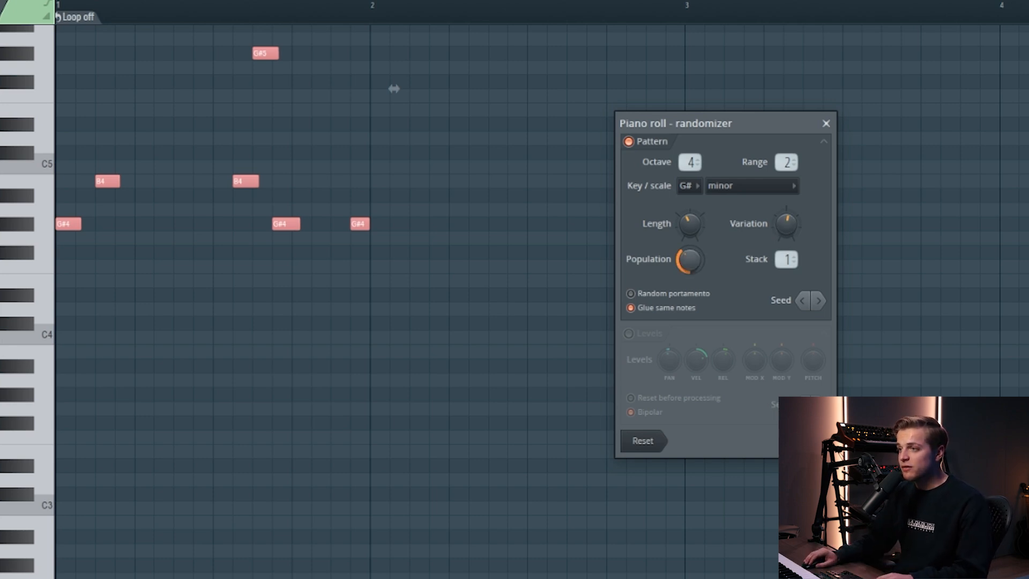
pyautogui.moveTo(690, 260); pyautogui.dragTo(690, 249)
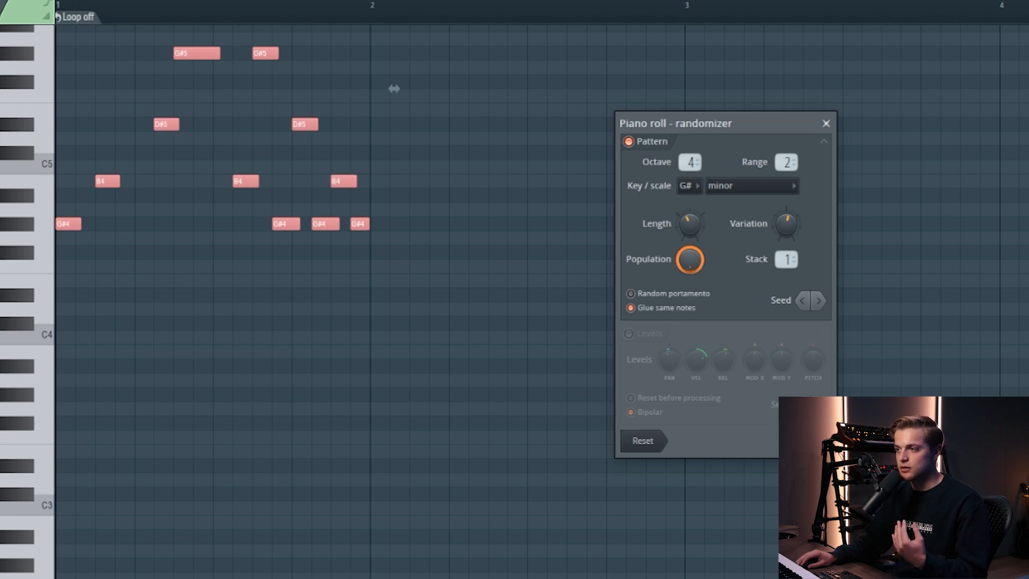
pyautogui.moveTo(690, 260); pyautogui.dragTo(690, 273)
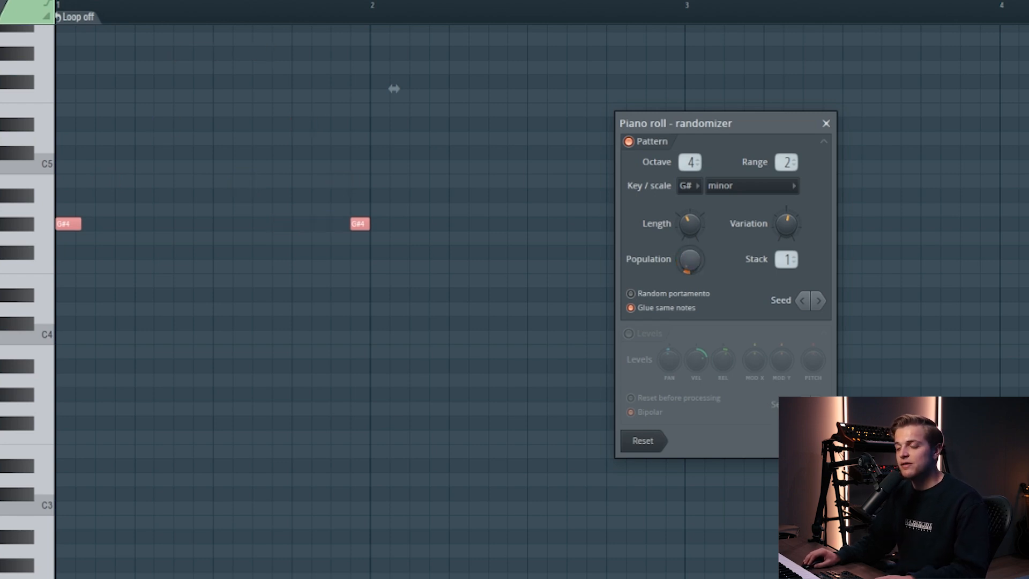
pyautogui.moveTo(690, 260)
pyautogui.mouseDown()
pyautogui.moveTo(690, 271)
pyautogui.moveTo(690, 261)
pyautogui.mouseUp()
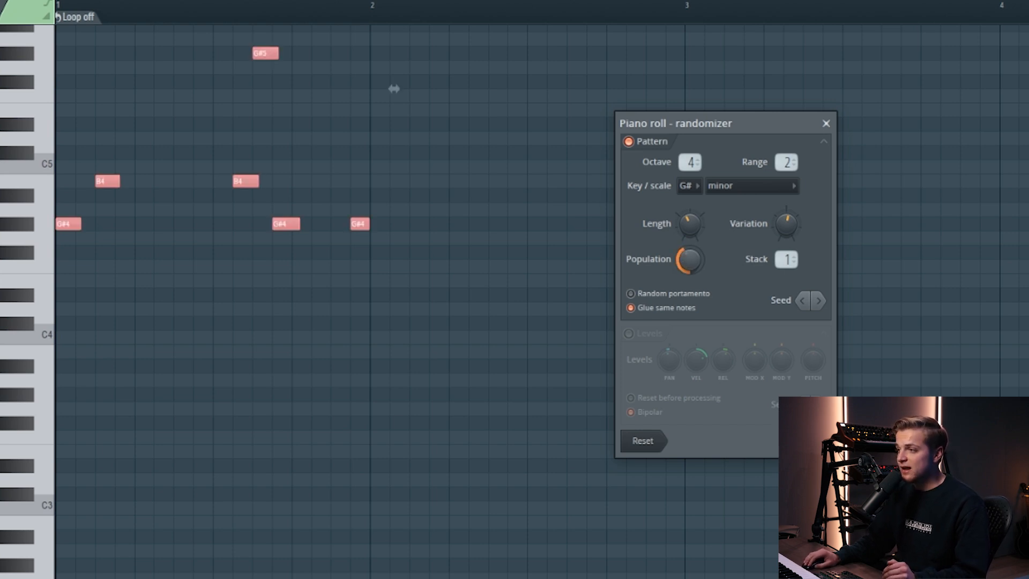
# Step: Set the randomizer's key to F and browse the available scales, keeping minor
pyautogui.click(685, 191)
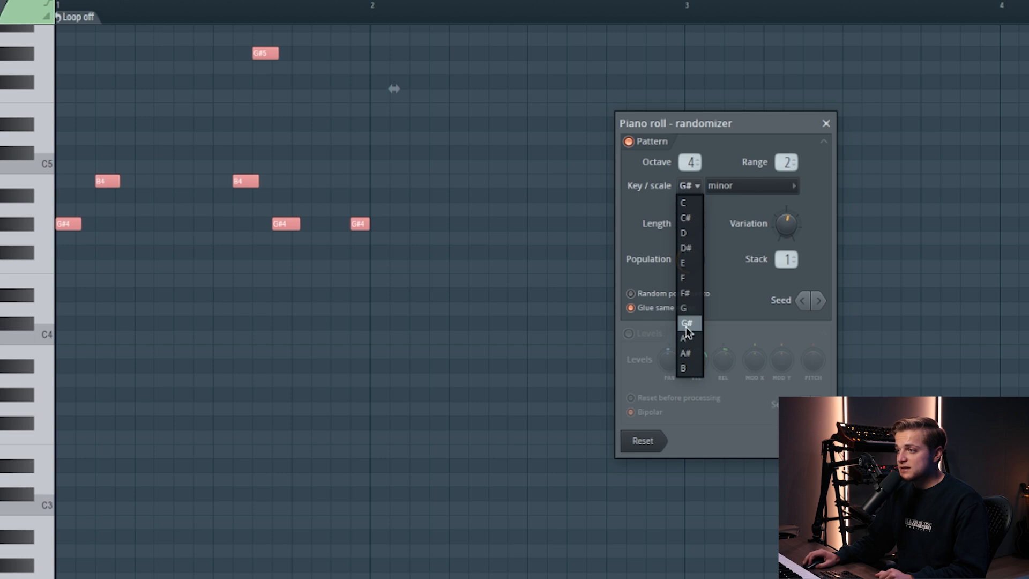
pyautogui.click(697, 195)
pyautogui.click(697, 188)
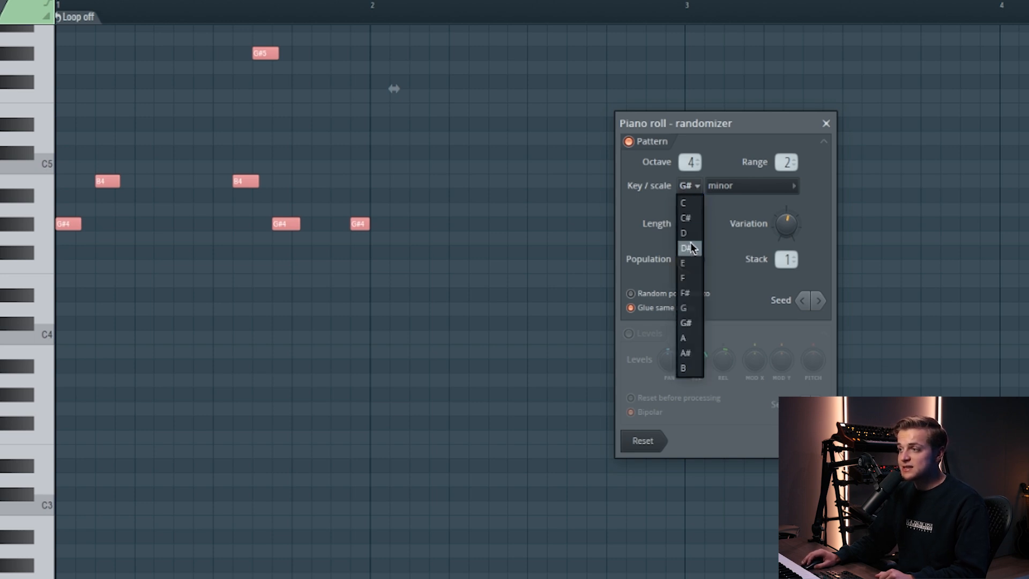
pyautogui.click(692, 281)
pyautogui.click(732, 188)
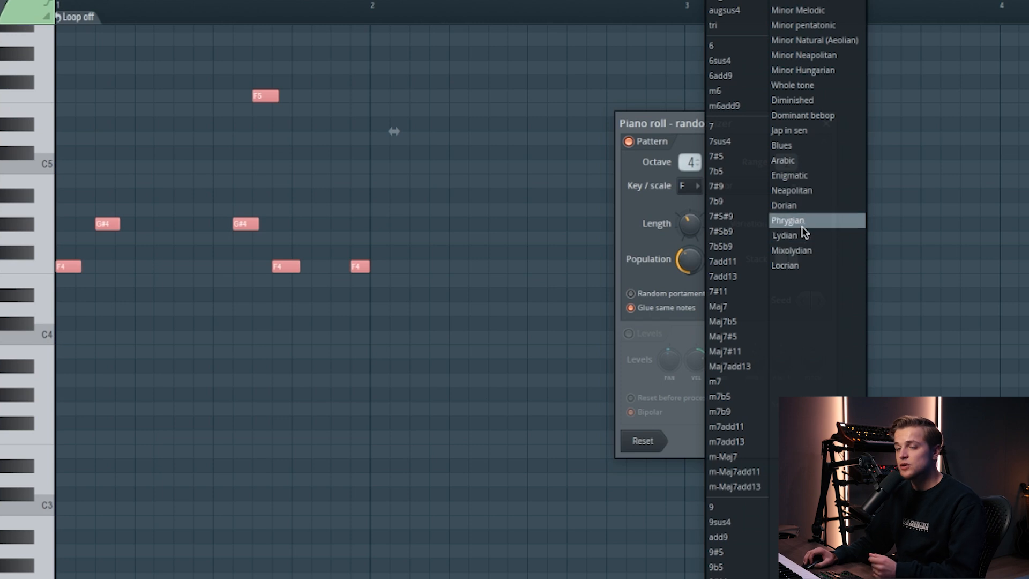
pyautogui.press('Escape')
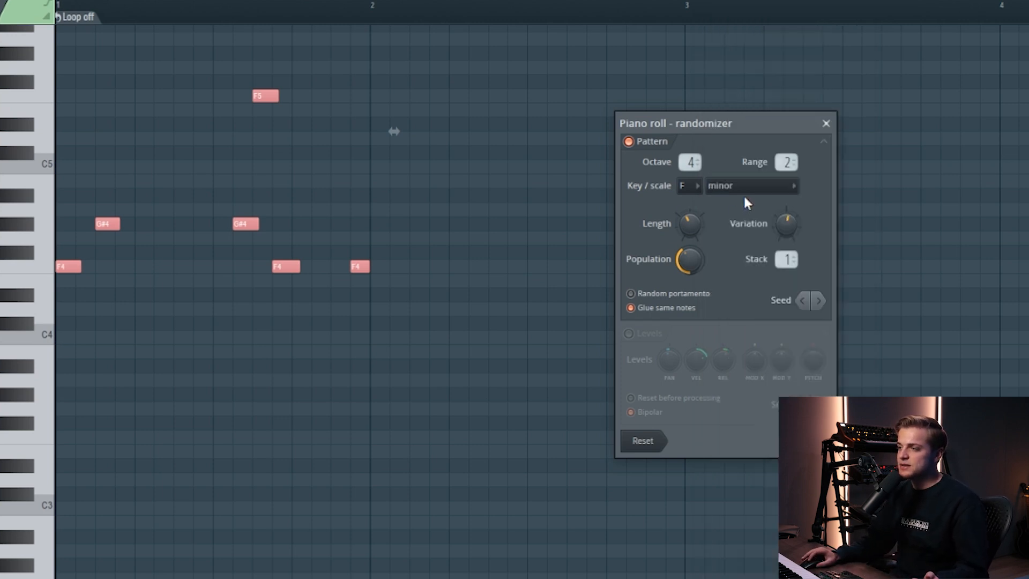
# Step: Play back the randomized Serum pattern in F minor
pyautogui.moveTo(708, 207); pyautogui.dragTo(718, 213)
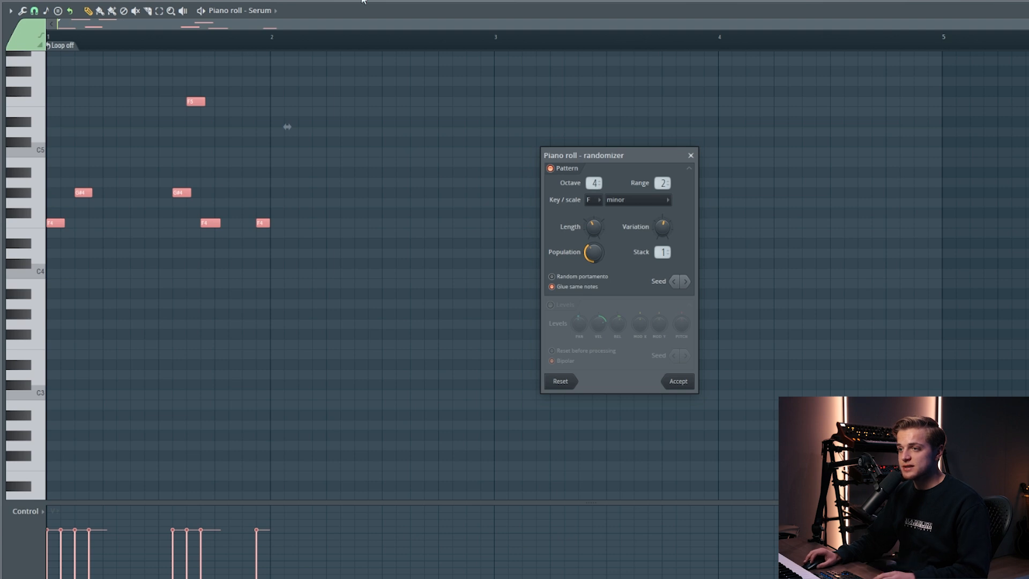
pyautogui.press('space')
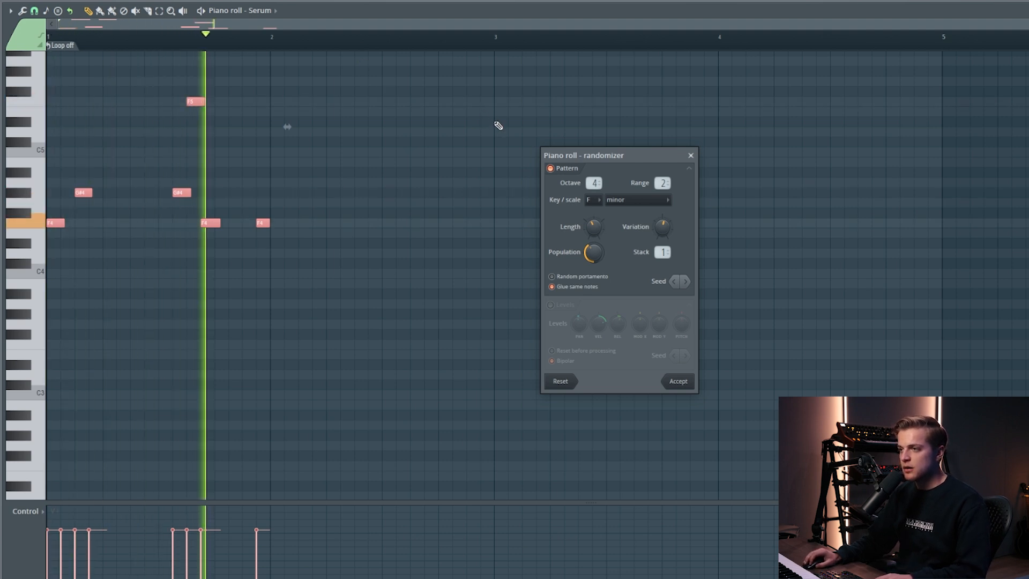
pyautogui.press('space')
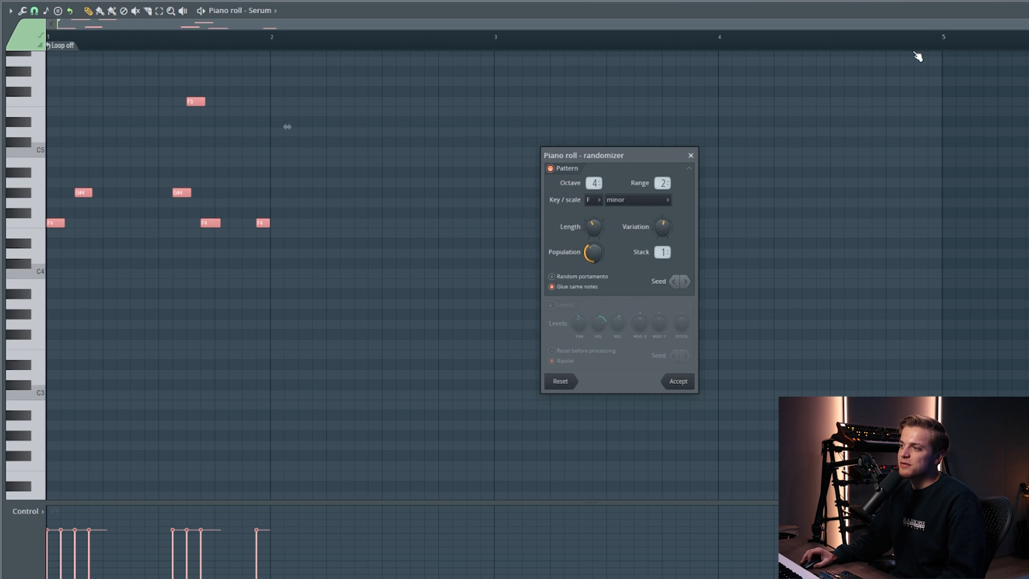
# Step: Generate a different note pattern by stepping the pattern seed back, and play it
pyautogui.click(674, 282)
pyautogui.press('space')
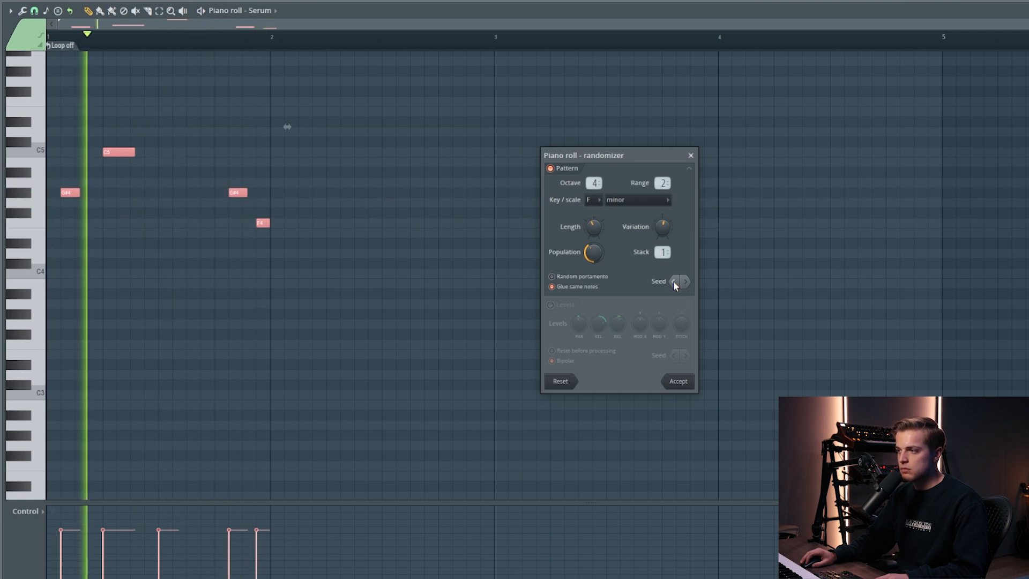
# Step: Try a range of 3 in the randomizer, restore it to 2, stop playback and accept the generated Serum pattern
pyautogui.scroll(1, 662, 183)
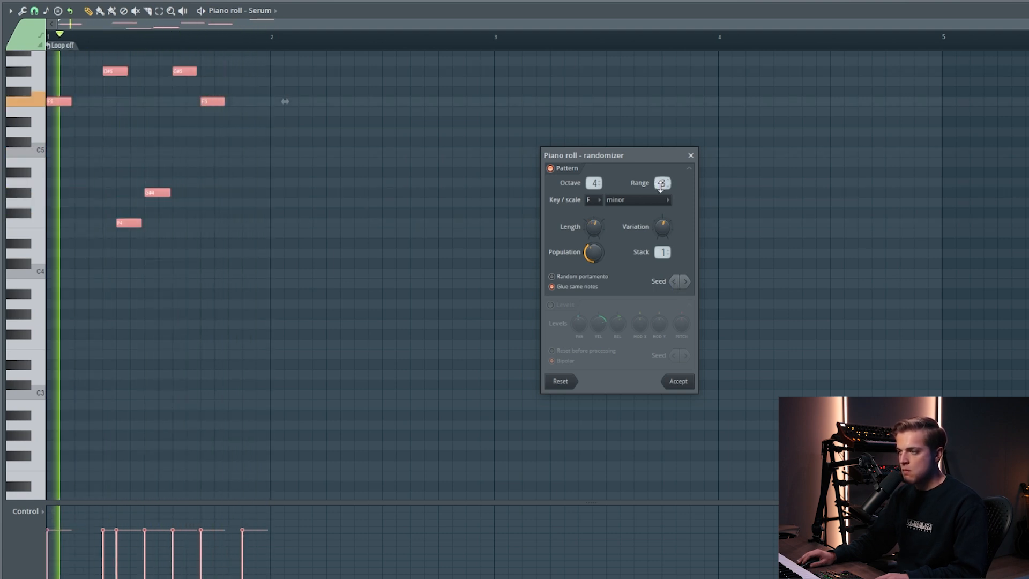
pyautogui.scroll(-1, 662, 183)
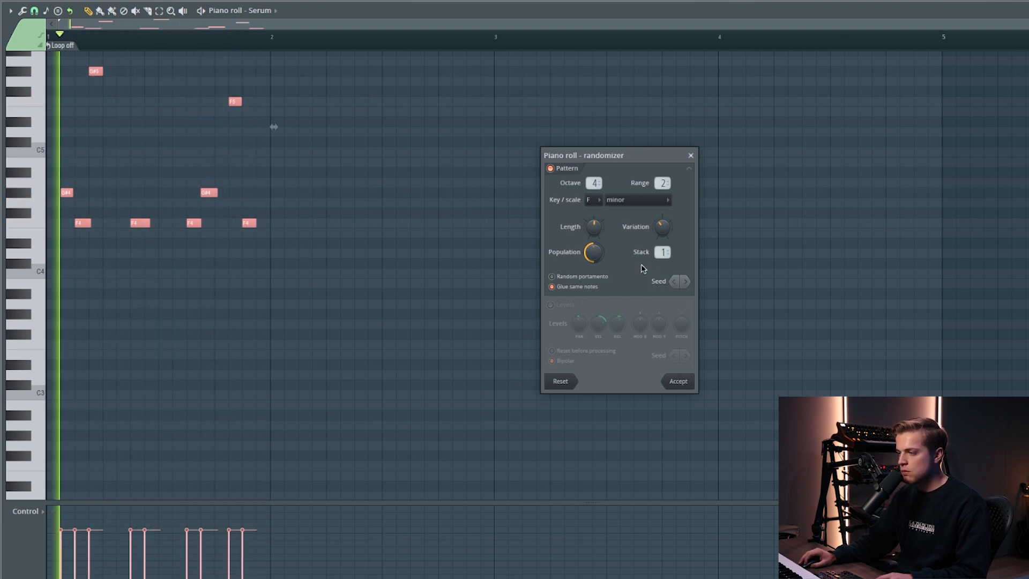
pyautogui.press('space')
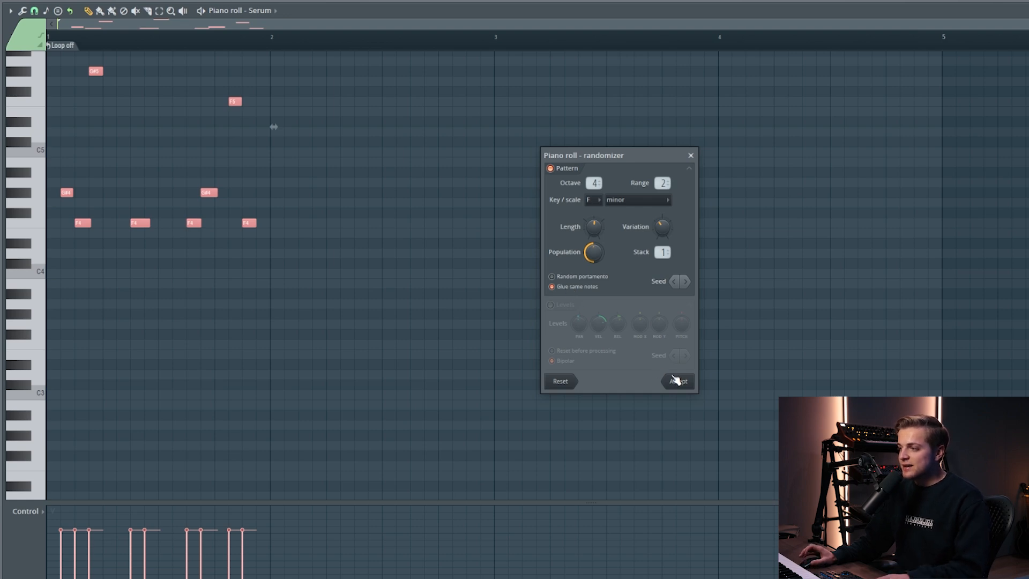
pyautogui.click(671, 379)
# Step: Duplicate the one-bar Serum pattern three times to fill four bars, then clear the note selection
pyautogui.hotkey('ctrl', 'b')
pyautogui.hotkey('ctrl', 'b')
pyautogui.hotkey('ctrl', 'b')
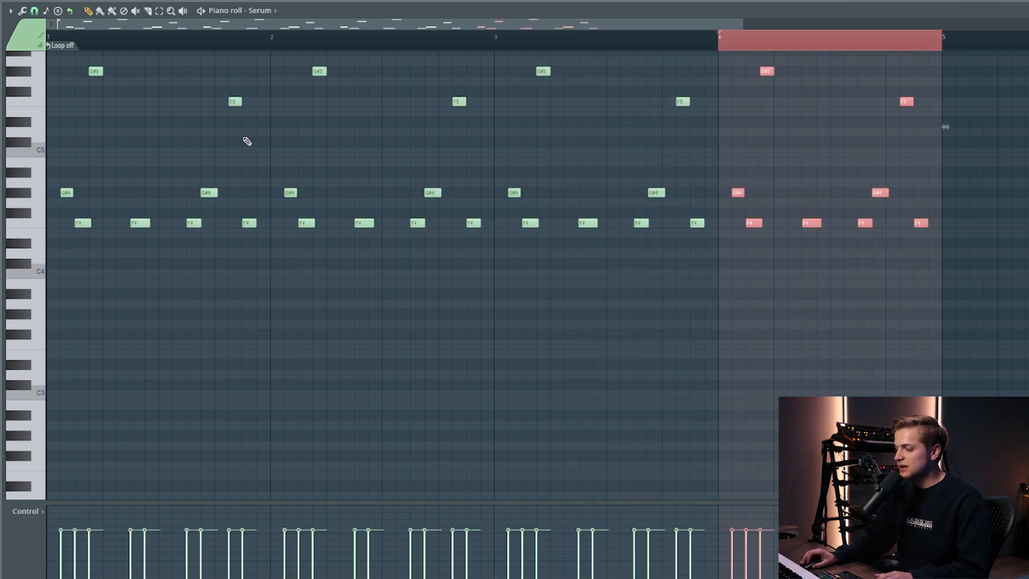
pyautogui.hotkey('ctrl', 'a')
pyautogui.scroll(-2, 278, 262)
pyautogui.hotkey('ctrl', 'd')
pyautogui.scroll(6, 265, 253)
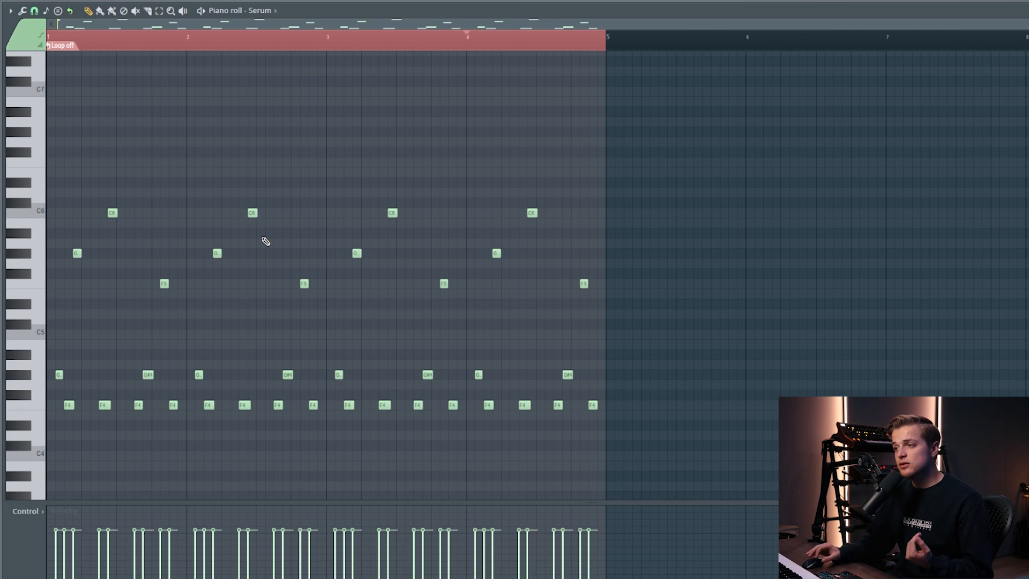
# Step: Vary bars 3 and 4 by raising their C6 notes to D6 and F6 and moving their F5 notes up an octave
pyautogui.moveTo(359, 229); pyautogui.dragTo(590, 199)
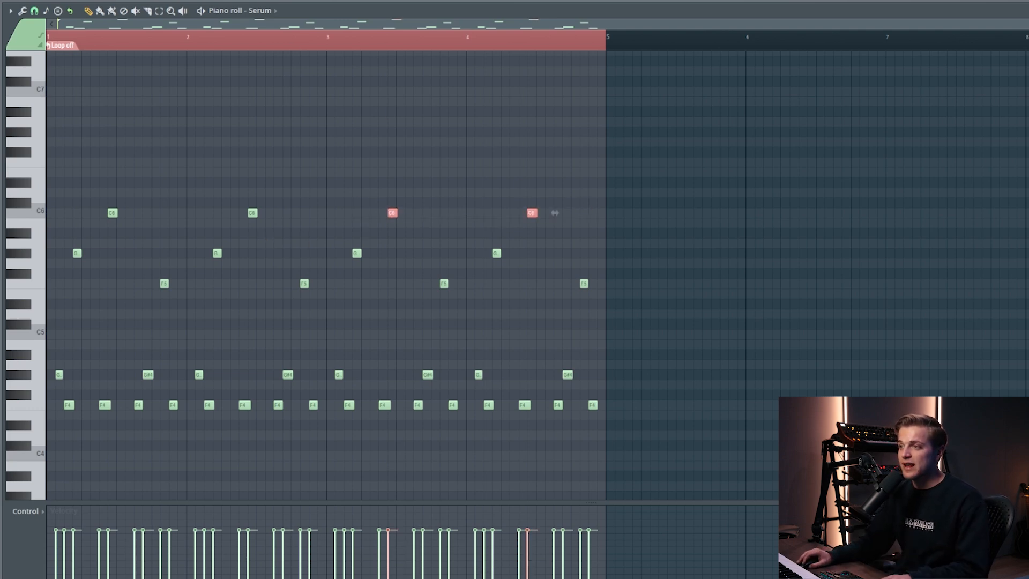
pyautogui.hotkey('shift', 'Up')
pyautogui.hotkey('shift', 'Up')
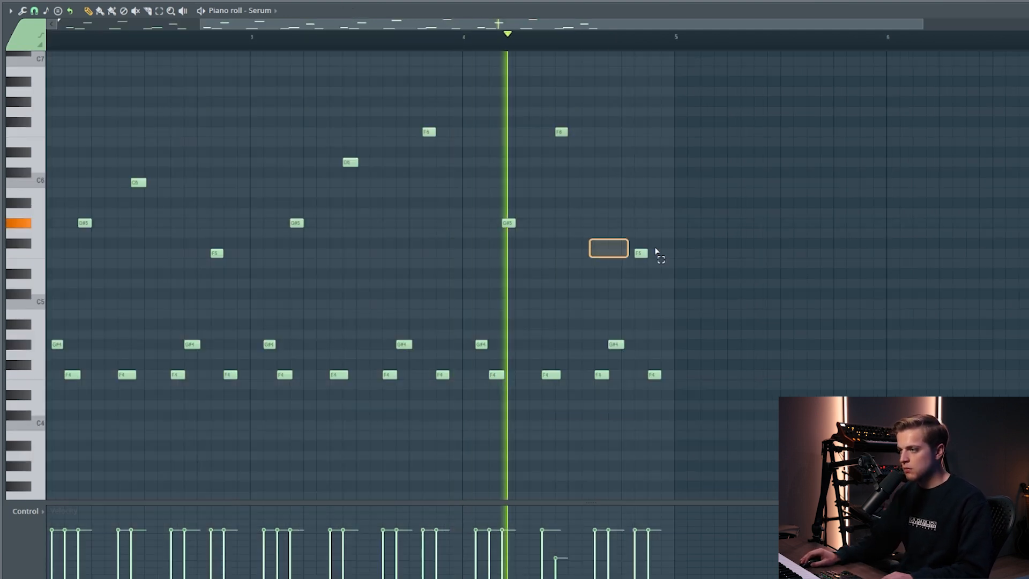
pyautogui.hotkey('ctrl', 'Up')
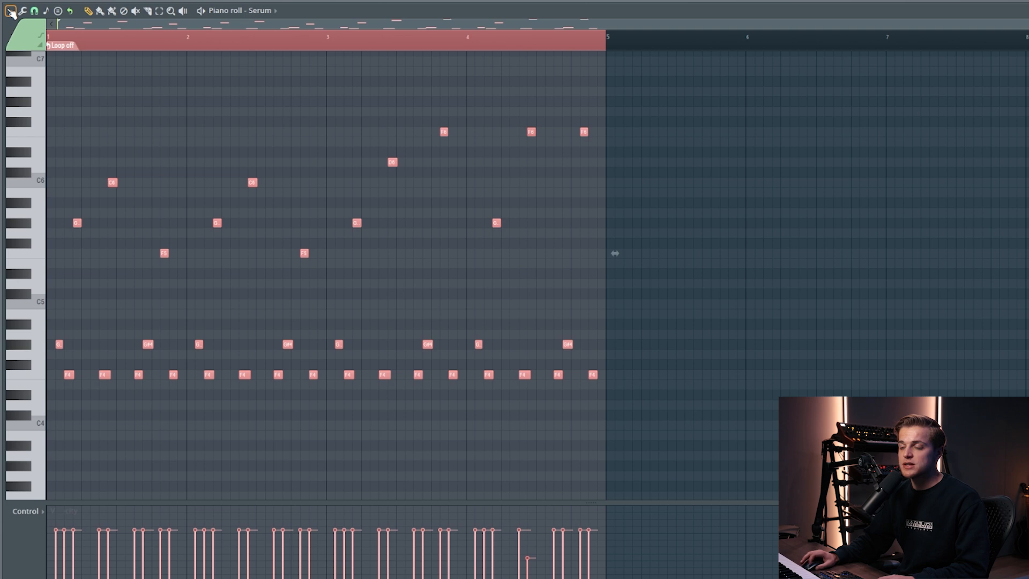
# Step: Open the Randomizer for all notes, turn off its Pattern section and enable Levels randomization
pyautogui.keyDown('ctrl'); pyautogui.click(200, 486); pyautogui.keyUp('ctrl')
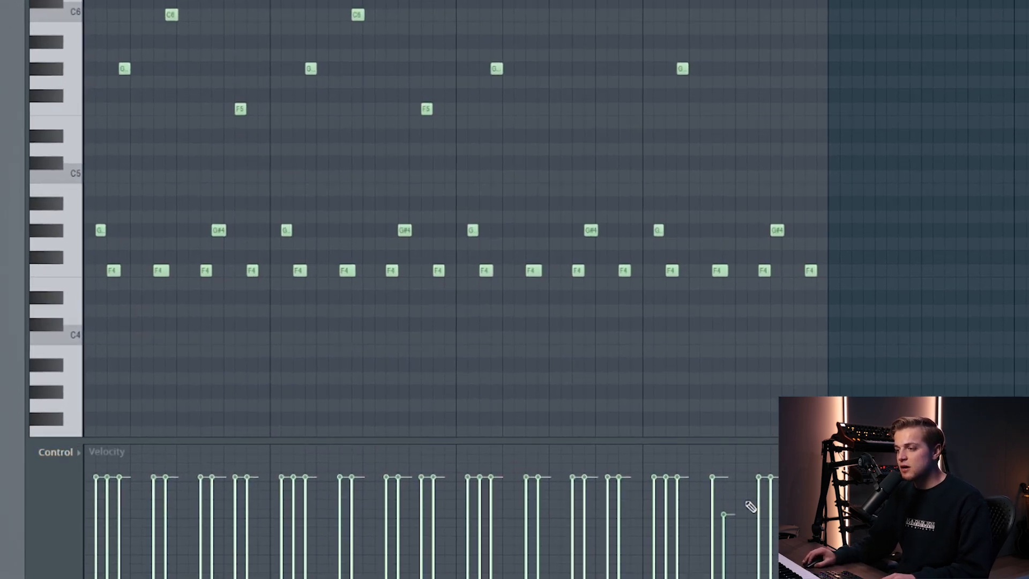
pyautogui.hotkey('ctrl', 'a')
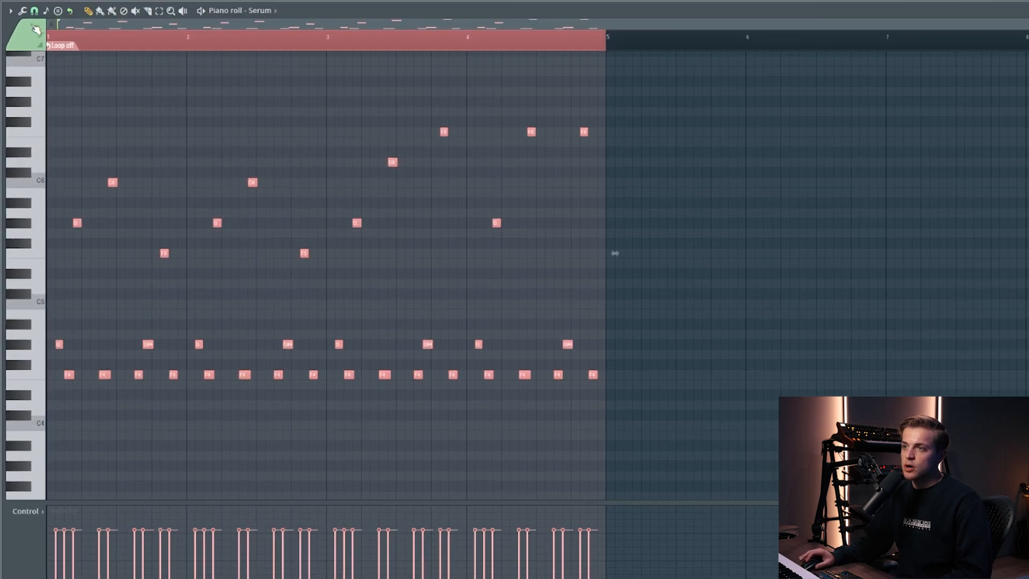
pyautogui.click(11, 10)
pyautogui.moveTo(33, 44)
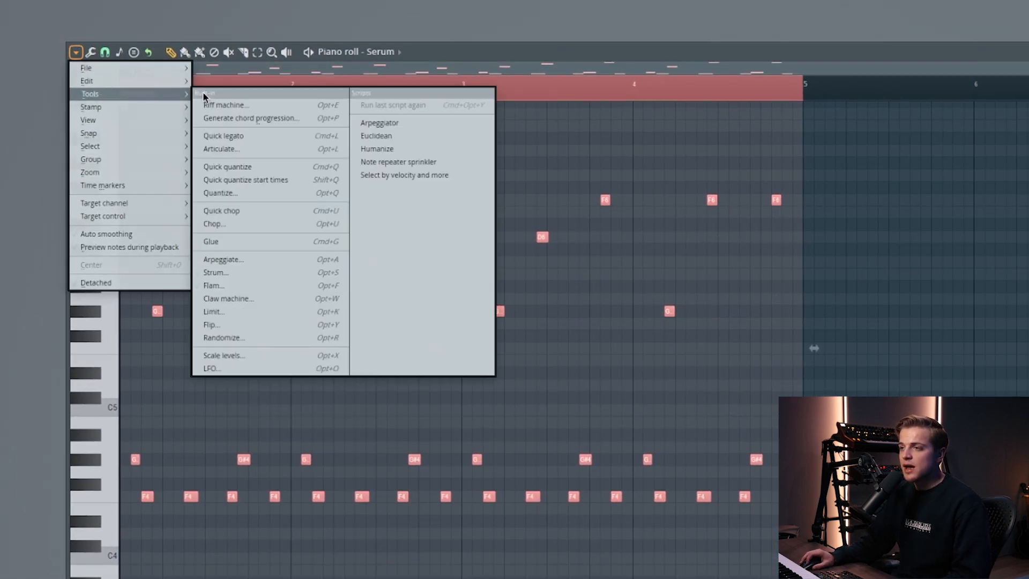
pyautogui.click(236, 337)
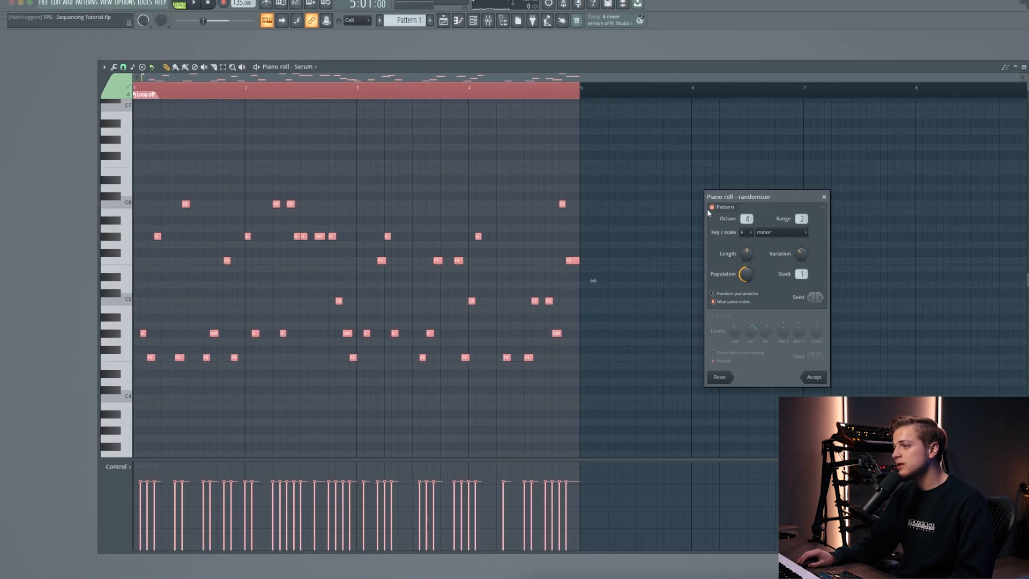
pyautogui.click(712, 207)
pyautogui.click(712, 316)
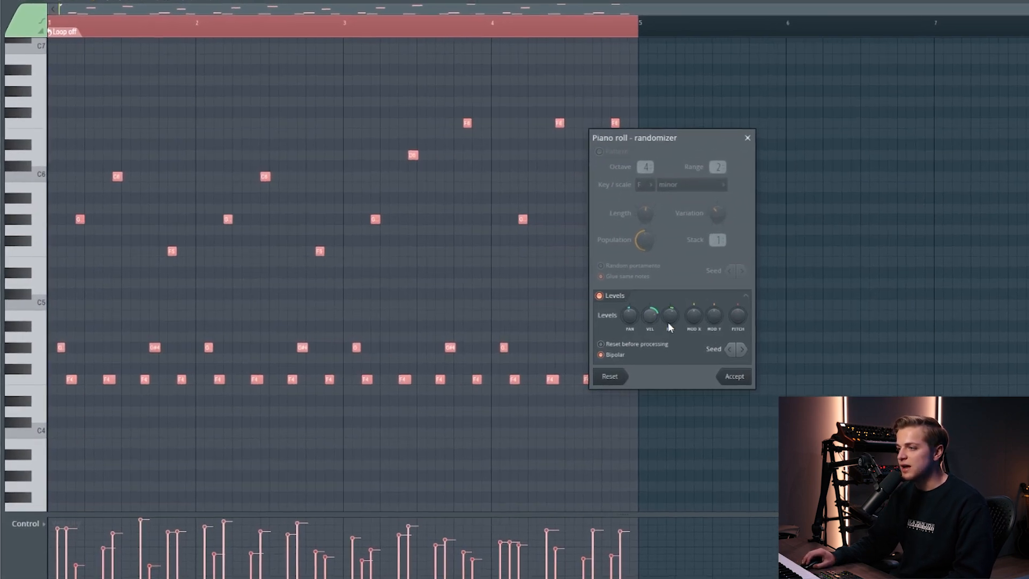
# Step: Compare velocity randomization amounts from none to strong during playback, and slightly adjust the release variation
pyautogui.moveTo(653, 316); pyautogui.dragTo(653, 321)
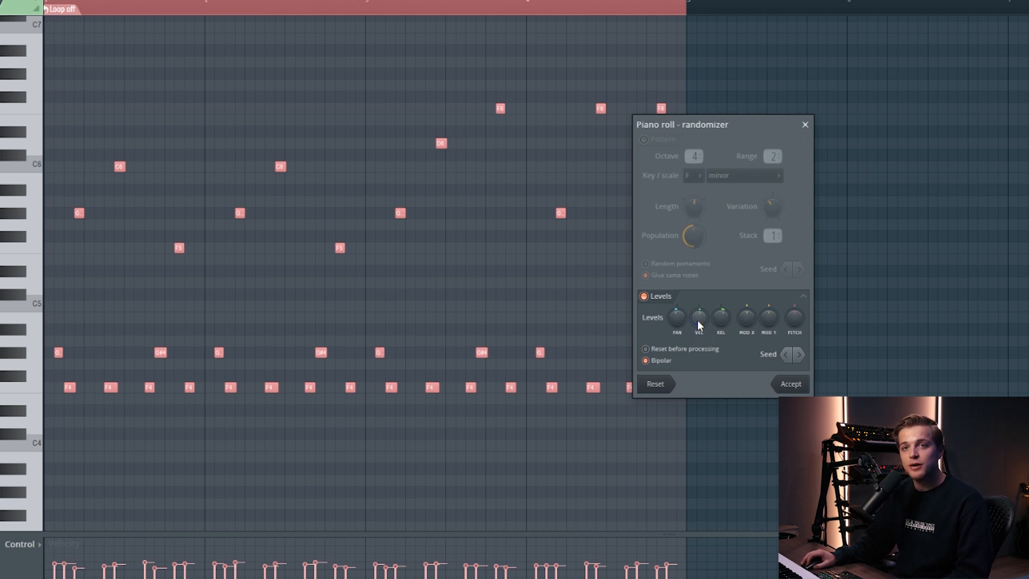
pyautogui.moveTo(707, 316); pyautogui.dragTo(707, 303)
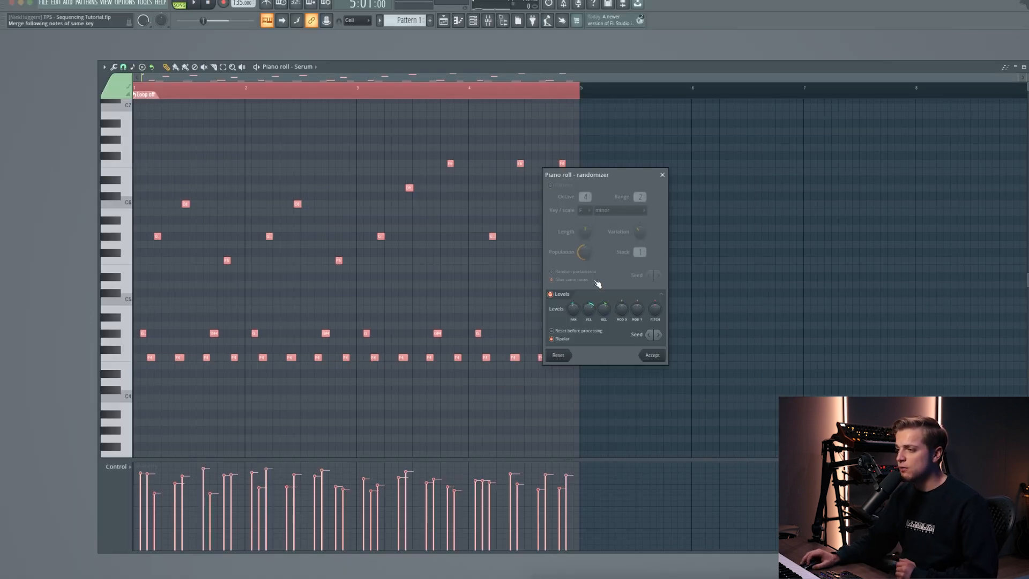
pyautogui.moveTo(588, 308); pyautogui.dragTo(589, 322)
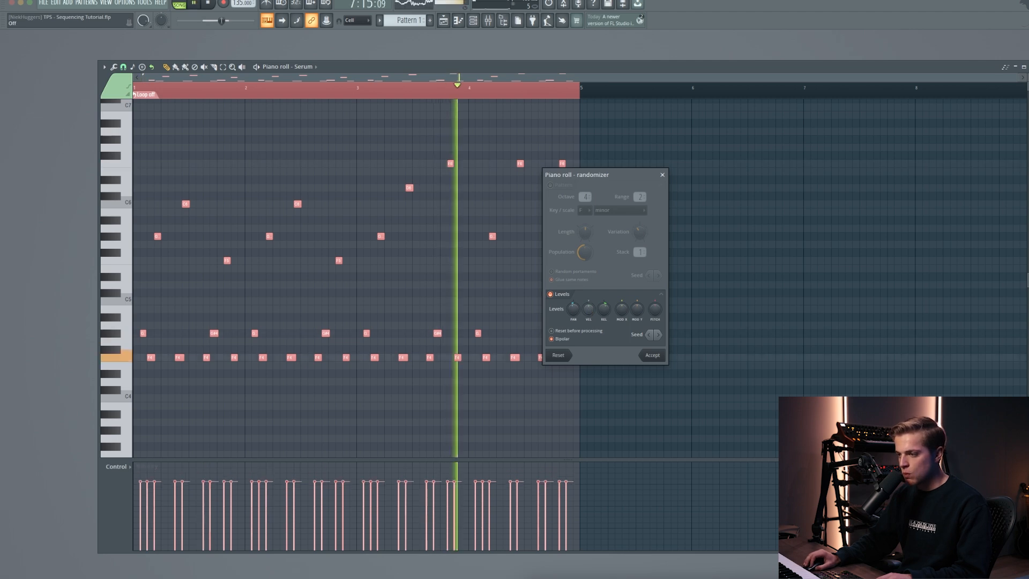
pyautogui.moveTo(587, 308)
pyautogui.mouseDown()
pyautogui.moveTo(587, 287)
pyautogui.moveTo(588, 313)
pyautogui.mouseUp()
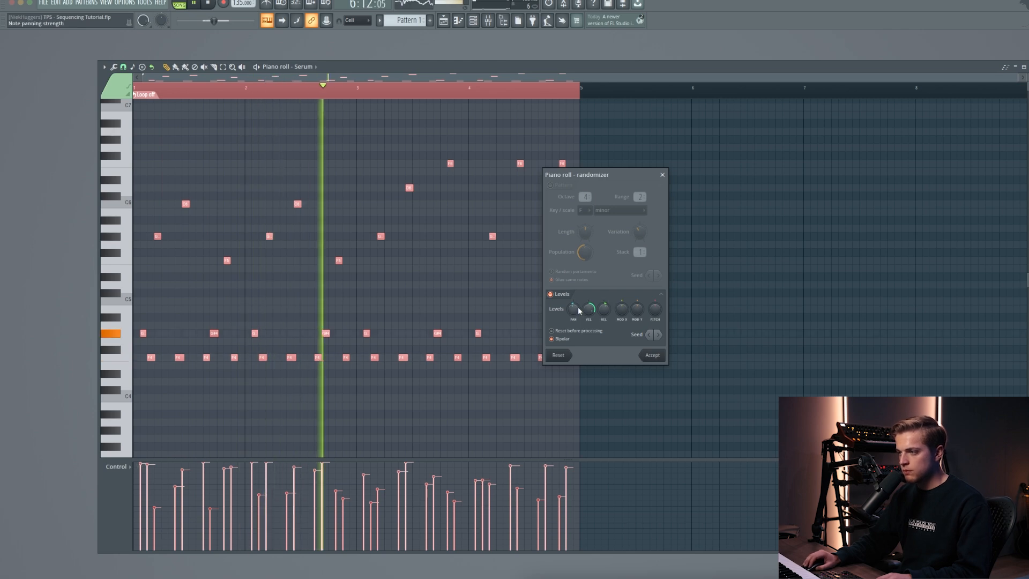
pyautogui.moveTo(601, 312); pyautogui.dragTo(601, 314)
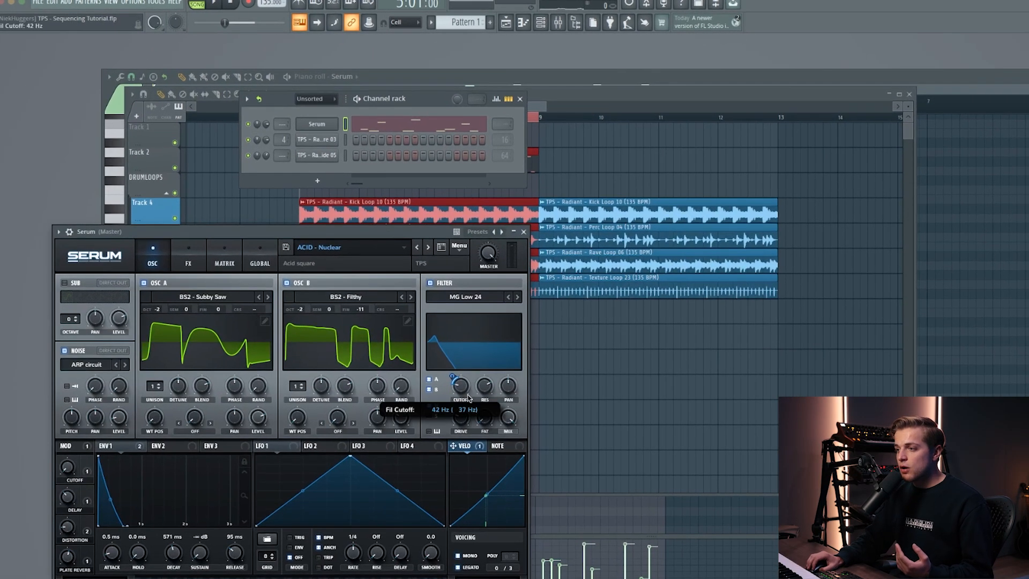
# Step: Create an automation clip for Serum's last tweaked parameter, the filter cutoff
pyautogui.click(156, 2)
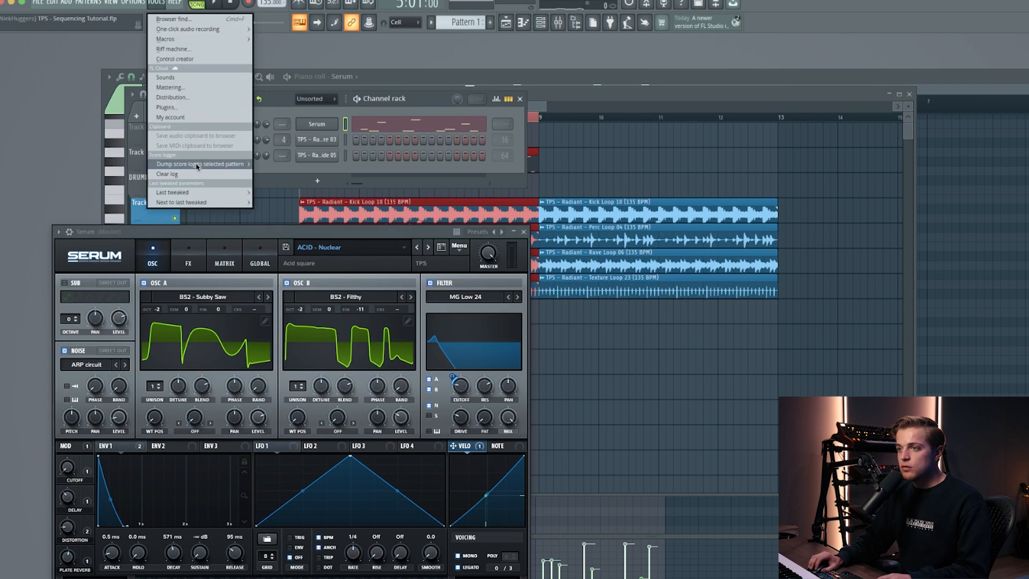
pyautogui.moveTo(207, 193)
pyautogui.click(286, 262)
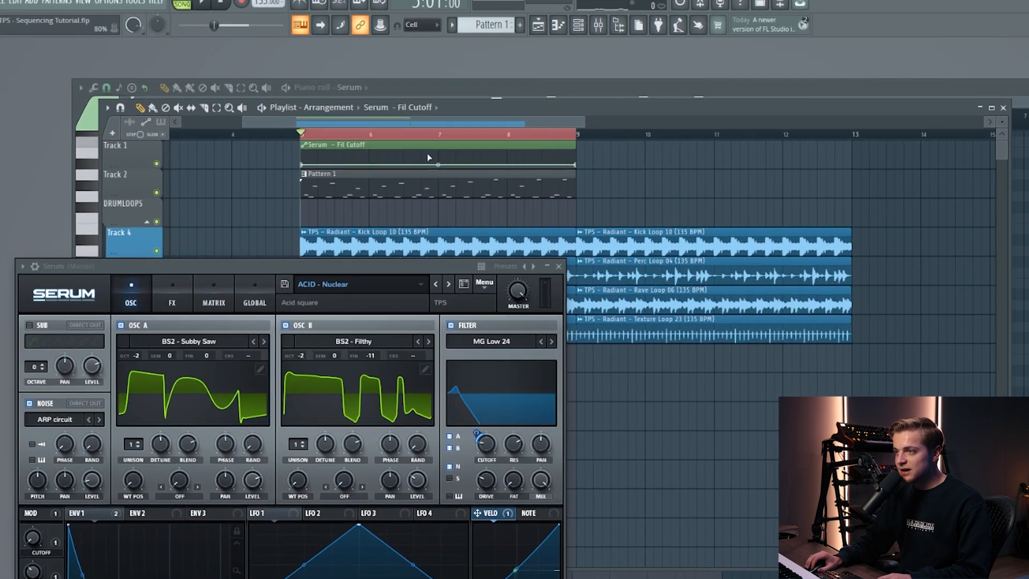
# Step: Shape the filter cutoff automation into a gentle rise and fall around a middle point, and trim the clip to end at bar 9
pyautogui.rightClick(429, 157)
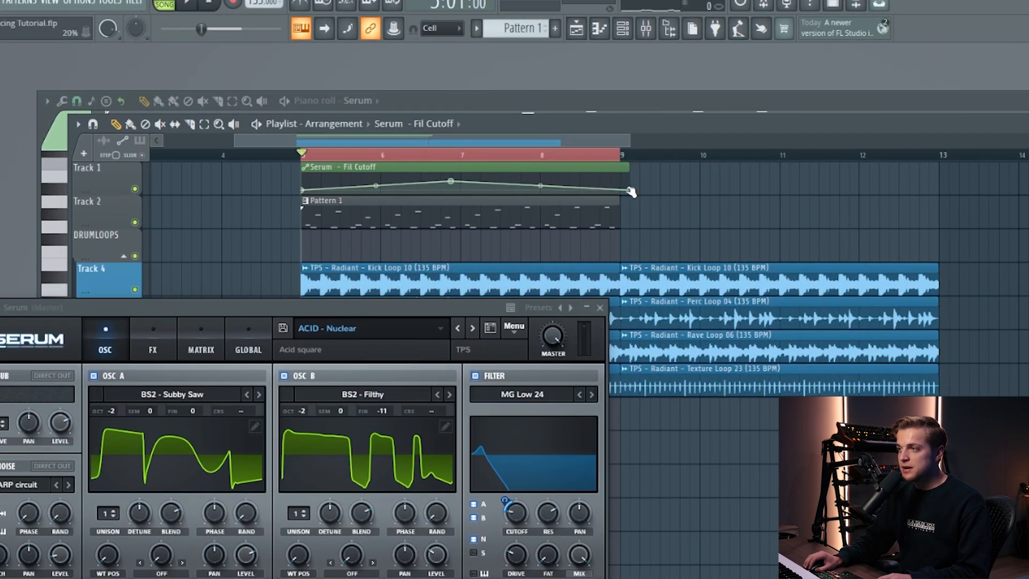
pyautogui.moveTo(468, 182); pyautogui.dragTo(459, 182)
pyautogui.press('space')
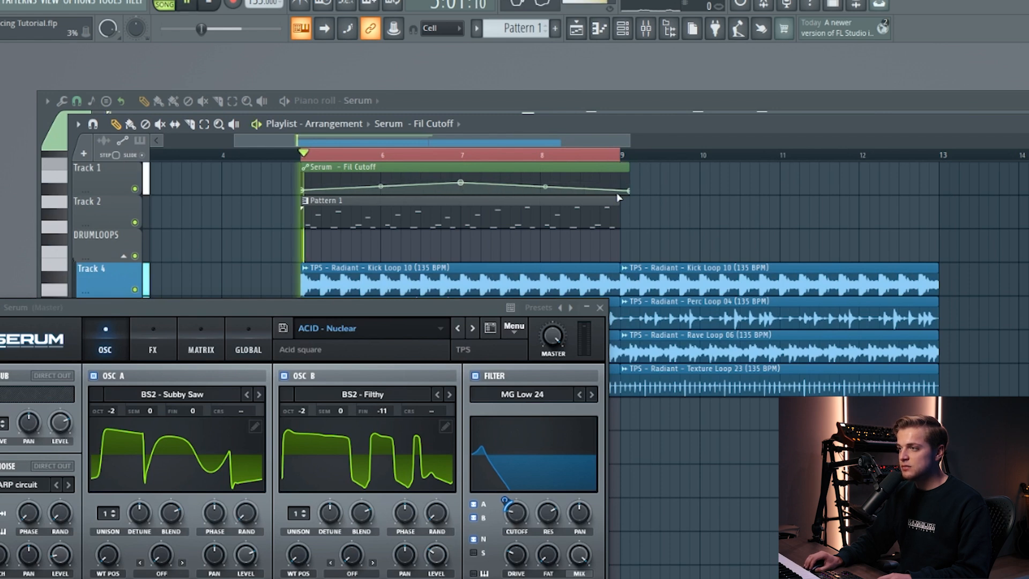
pyautogui.moveTo(631, 191); pyautogui.dragTo(621, 192)
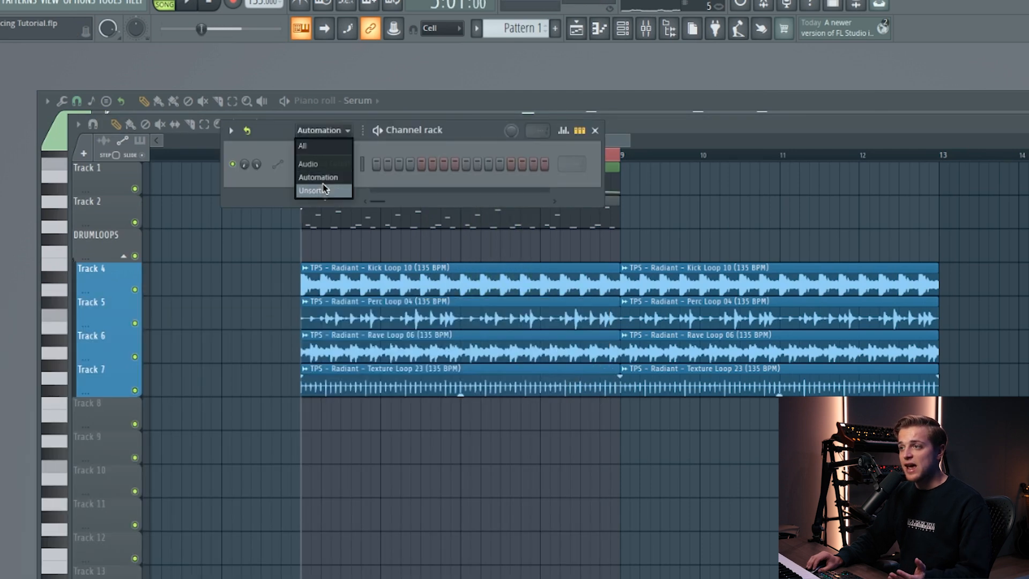
# Step: Reopen Serum from the unsorted channels, add a filter resonance automation clip with a slight mid-clip dip, play it, and close Serum
pyautogui.click(324, 189)
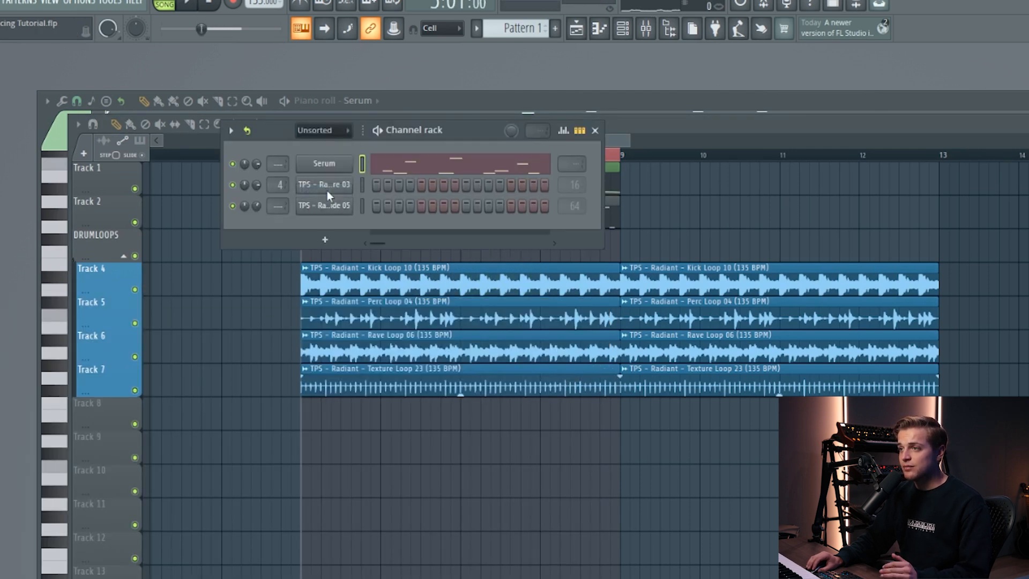
pyautogui.click(330, 165)
pyautogui.click(109, 2)
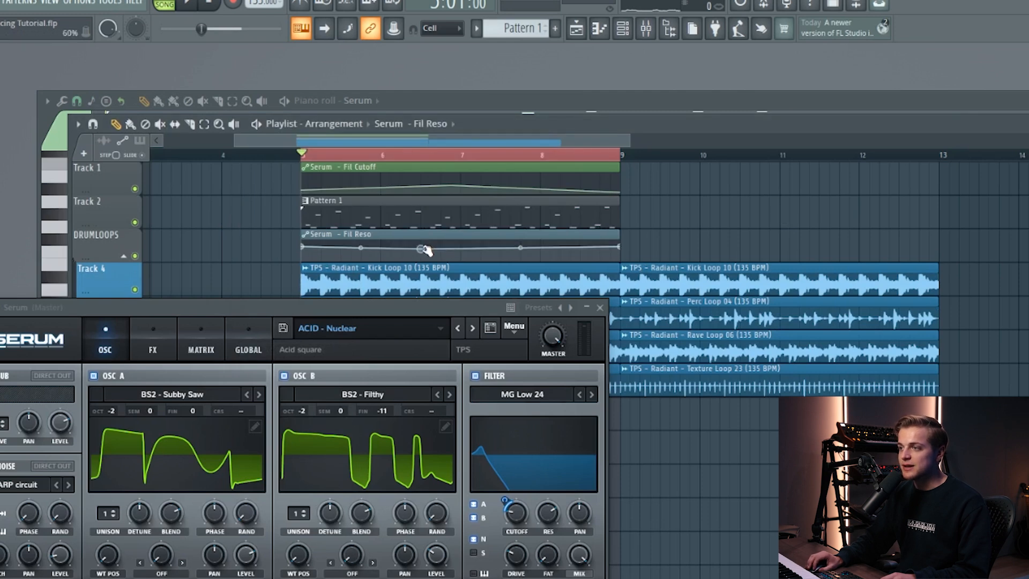
pyautogui.press('space')
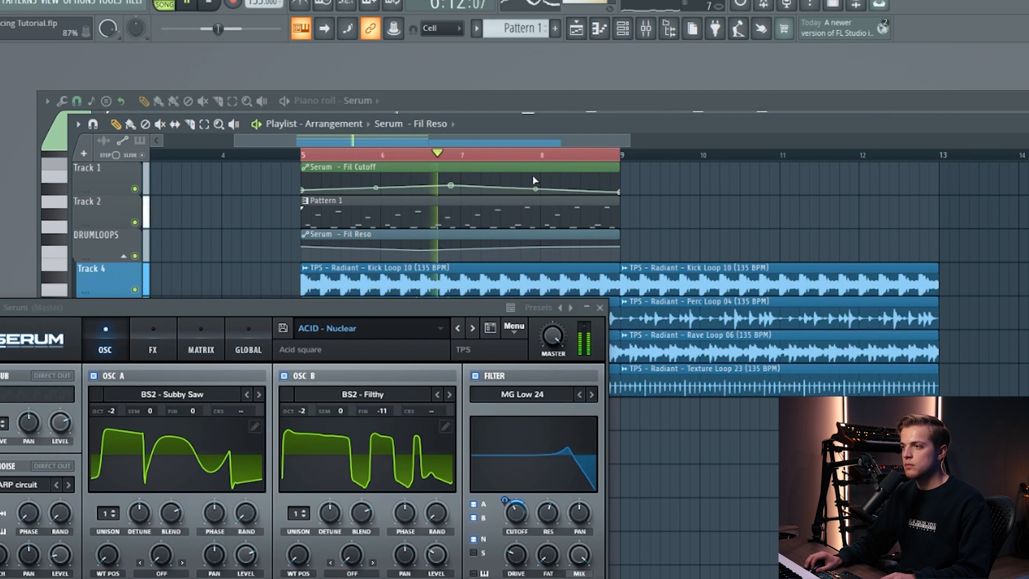
pyautogui.click(600, 308)
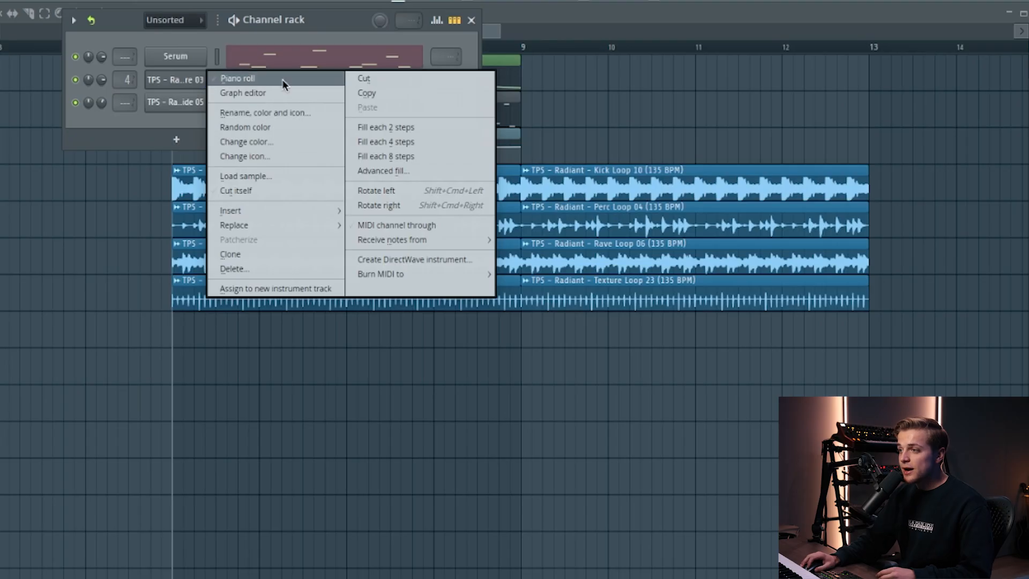
# Step: Open Advanced fill for the TPS - Radiant - Snare 03 channel and randomize its Fill every sequence twice
pyautogui.click(411, 170)
pyautogui.moveTo(959, 170); pyautogui.dragTo(440, 124)
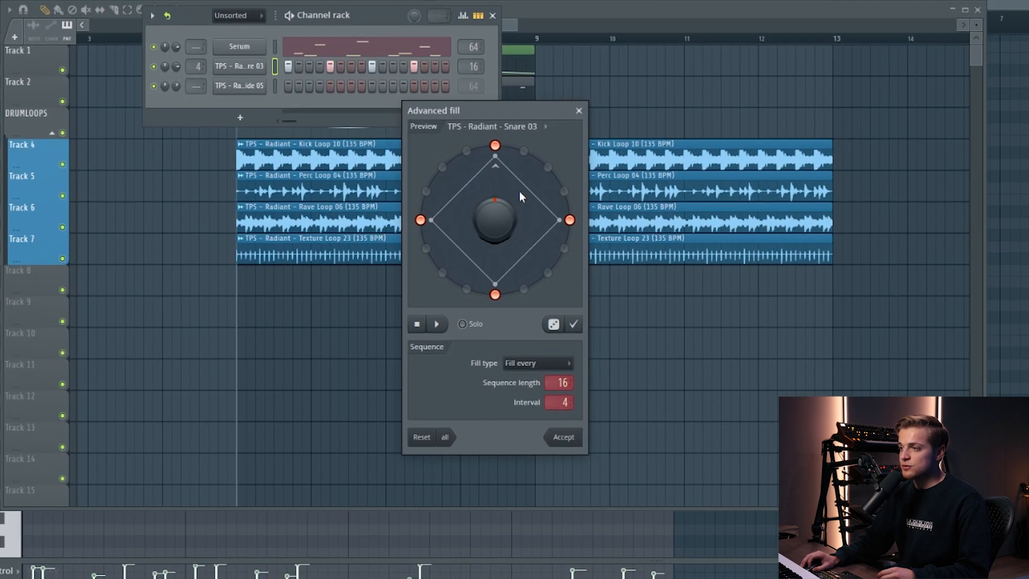
pyautogui.click(554, 323)
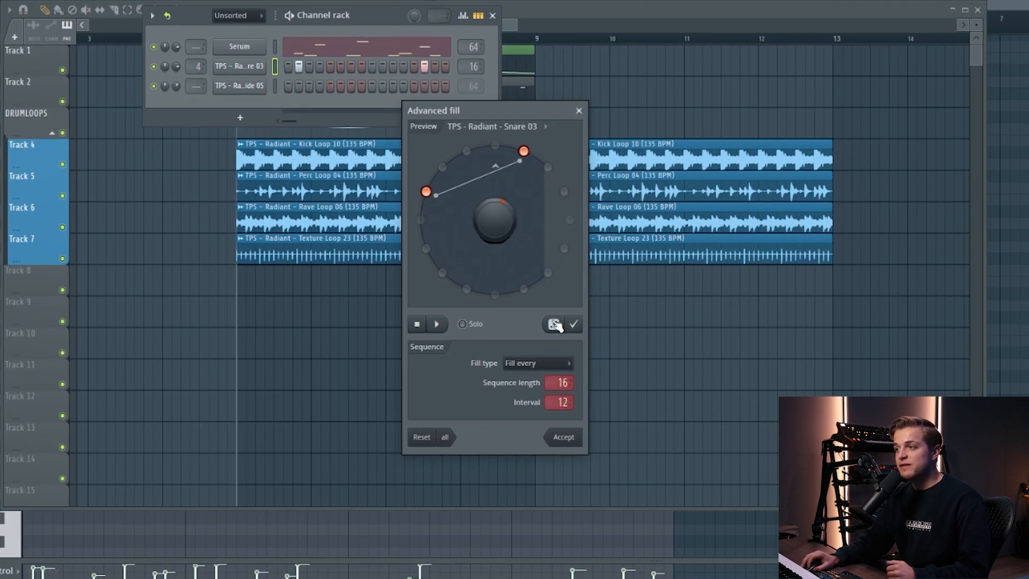
pyautogui.click(555, 325)
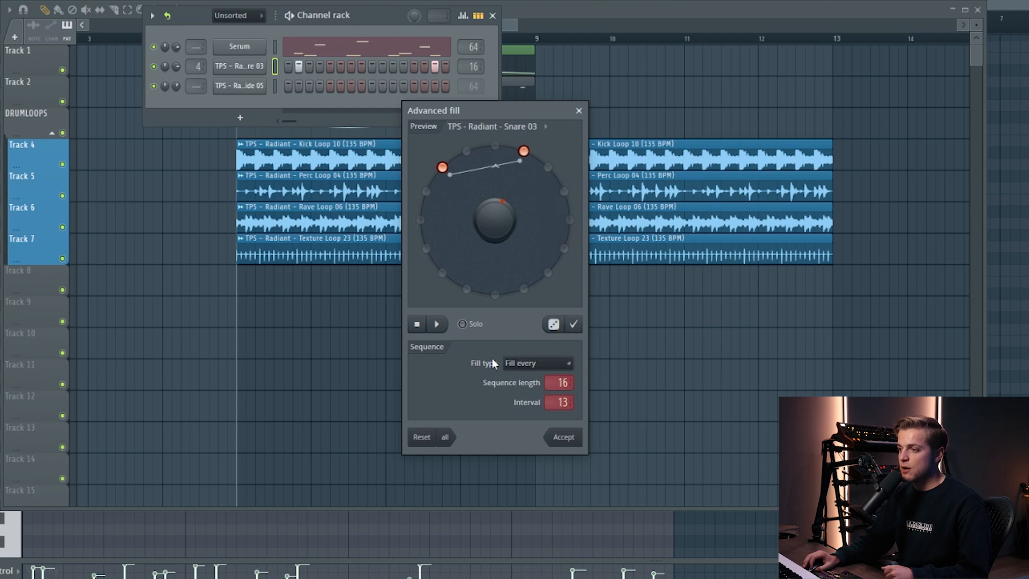
# Step: Switch the snare's fill type to Euclidean and randomize the 16-step sequence repeatedly during playback, reaching a step count of 8
pyautogui.click(522, 366)
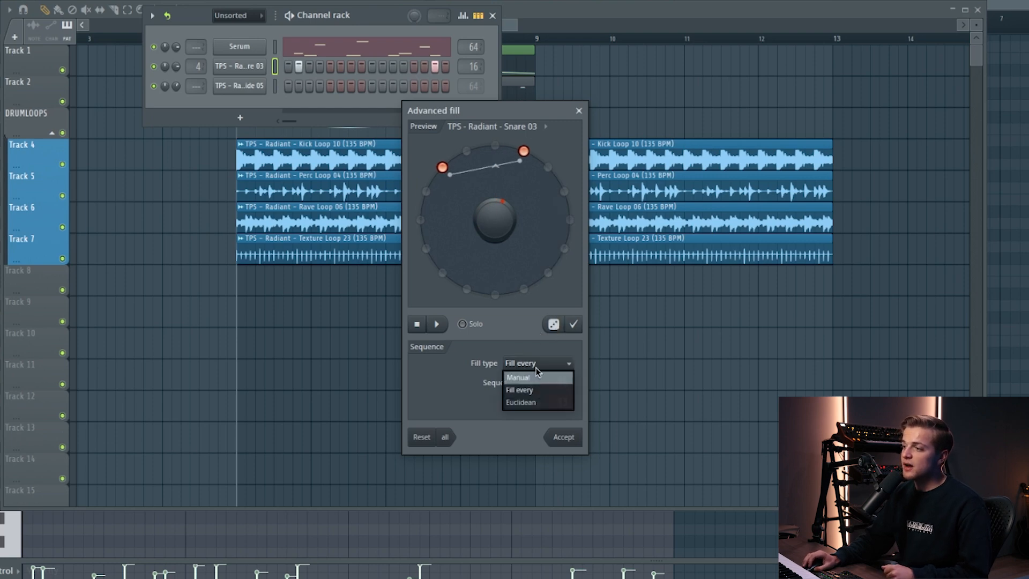
pyautogui.click(538, 402)
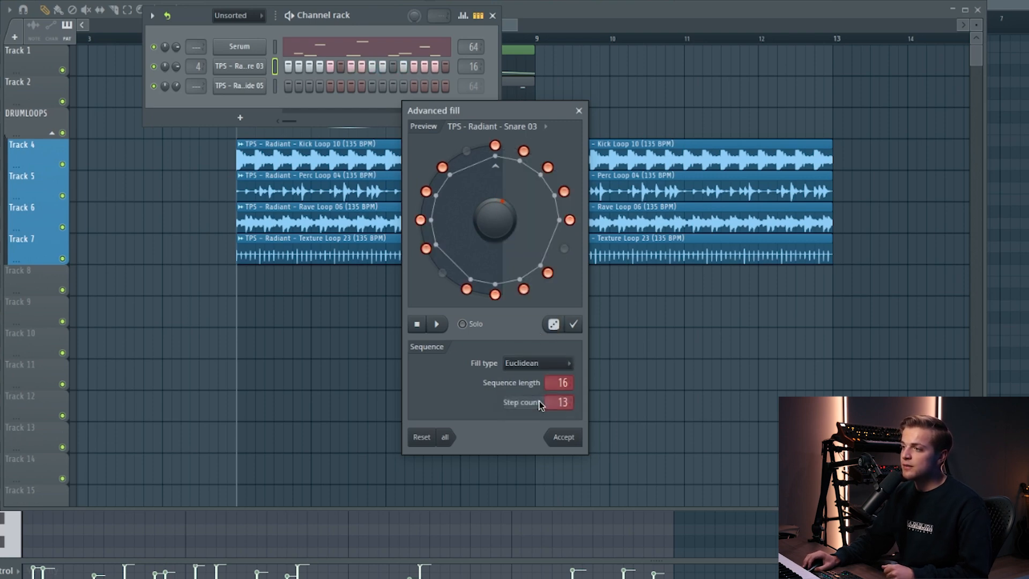
pyautogui.click(555, 325)
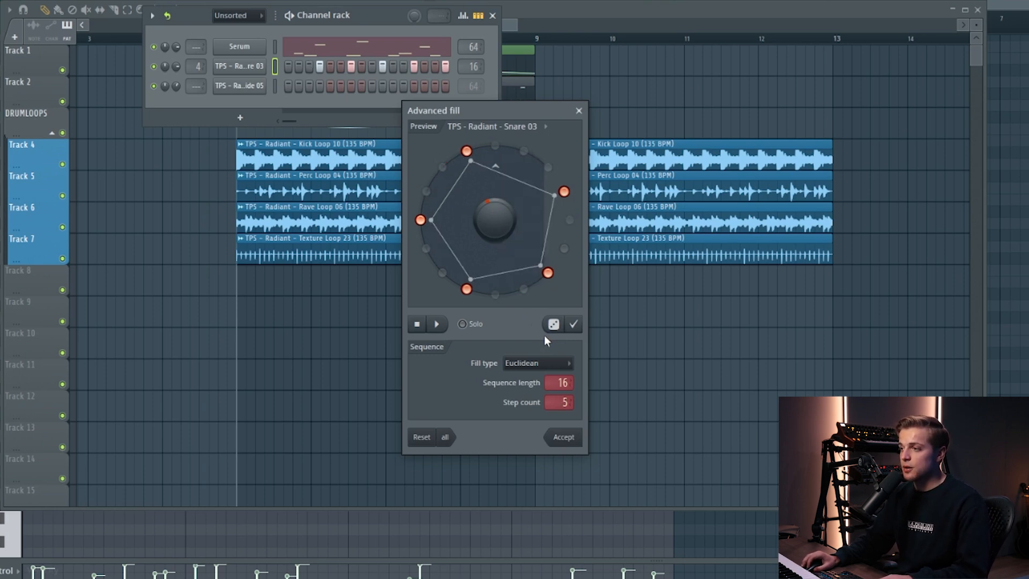
pyautogui.click(555, 324)
pyautogui.press('space')
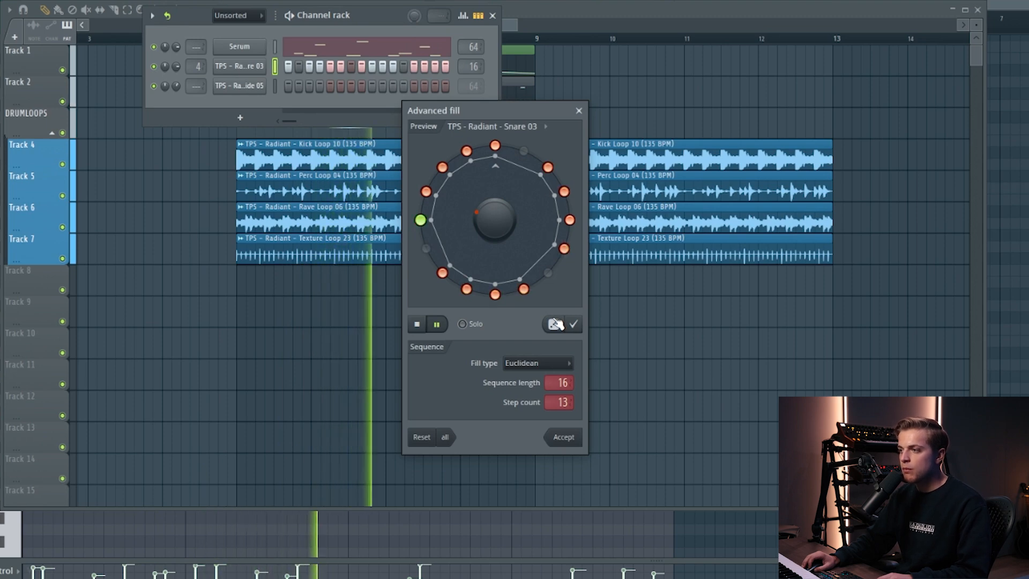
pyautogui.click(555, 324)
pyautogui.click(555, 324)
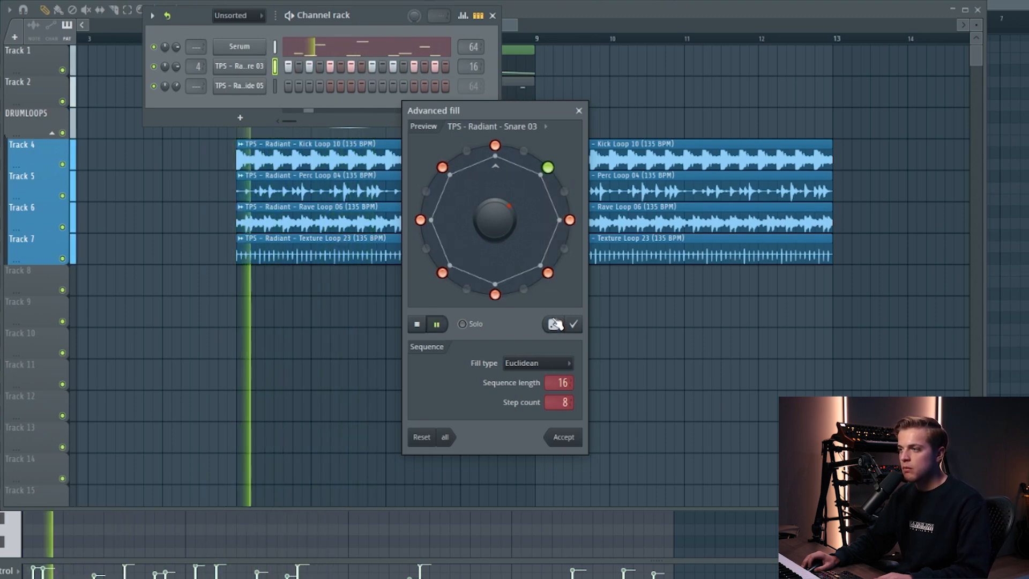
# Step: Randomize the snare's 16-step Euclidean sequence once more and rotate the pattern around the circle during playback
pyautogui.click(555, 324)
pyautogui.press('space')
pyautogui.moveTo(504, 230); pyautogui.dragTo(504, 200)
pyautogui.press('space')
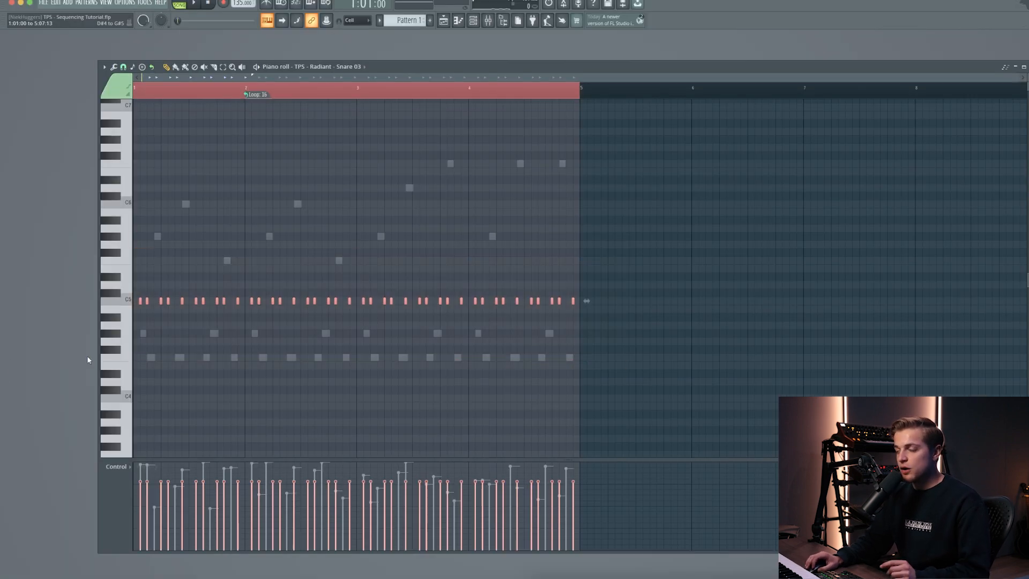
# Step: Select all the Snare 03 notes in the piano roll and randomize their panning levels with the bipolar randomizer
pyautogui.rightClick(291, 346)
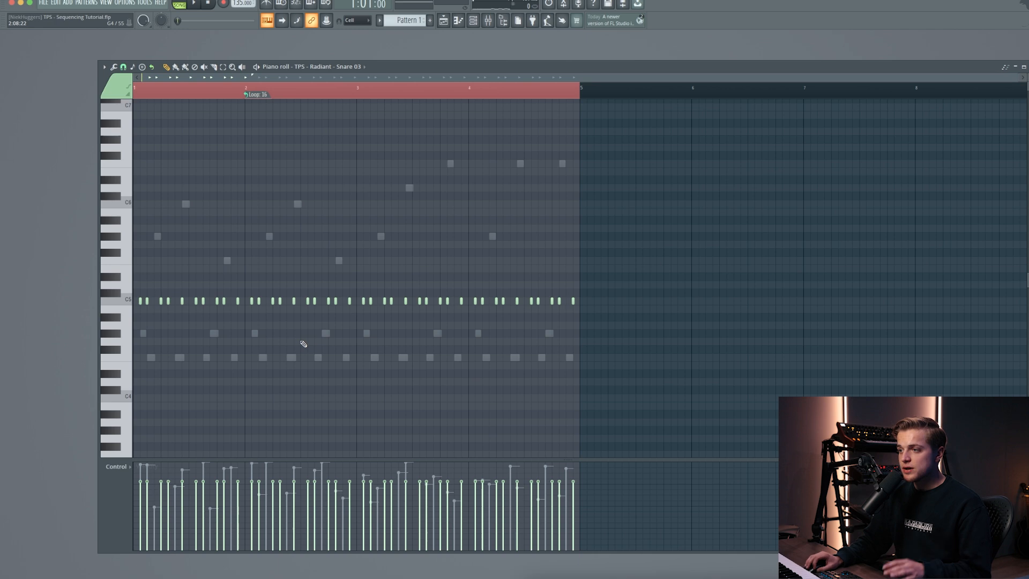
pyautogui.moveTo(598, 281); pyautogui.dragTo(137, 390)
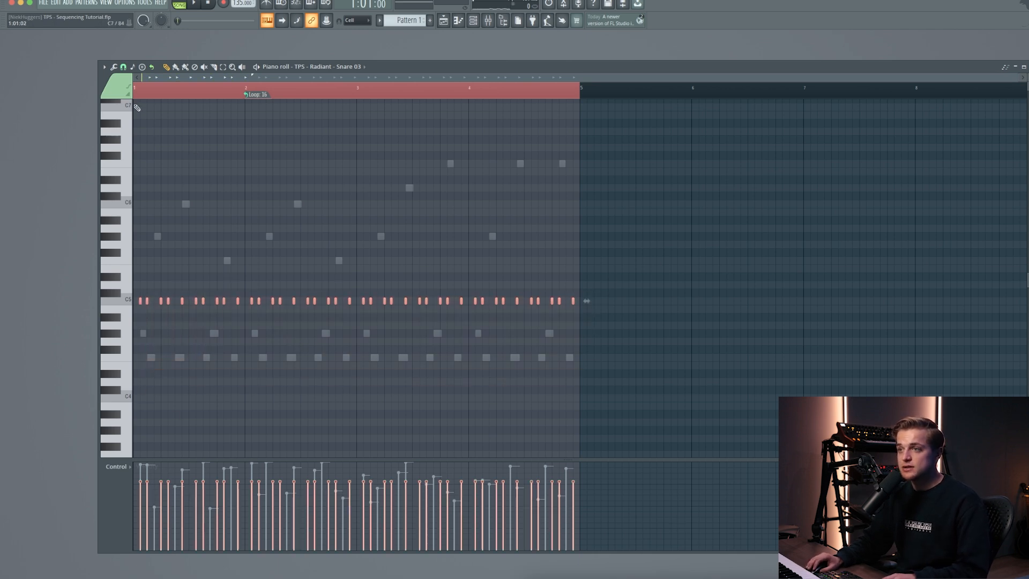
pyautogui.click(104, 67)
pyautogui.moveTo(114, 94)
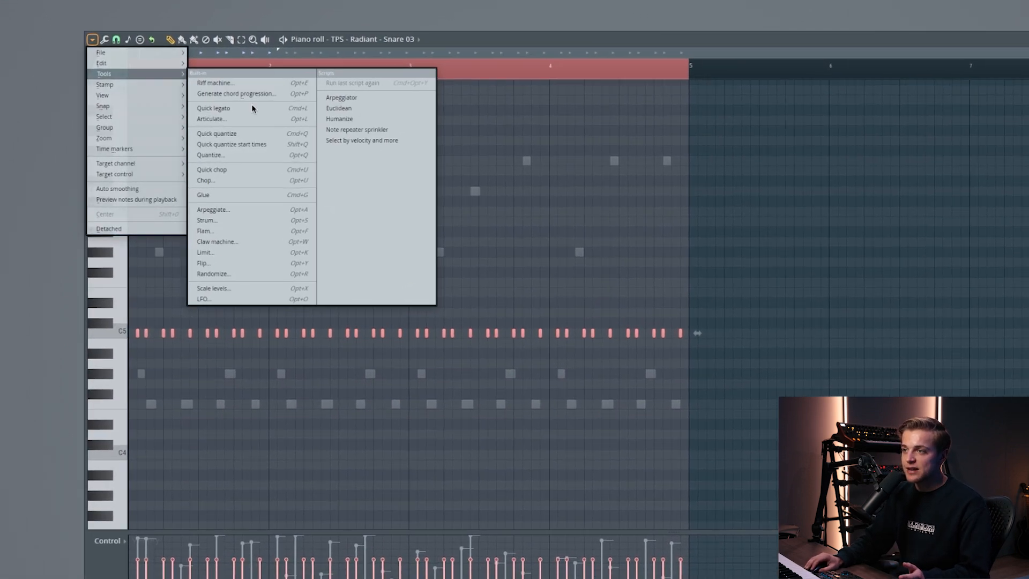
pyautogui.click(271, 283)
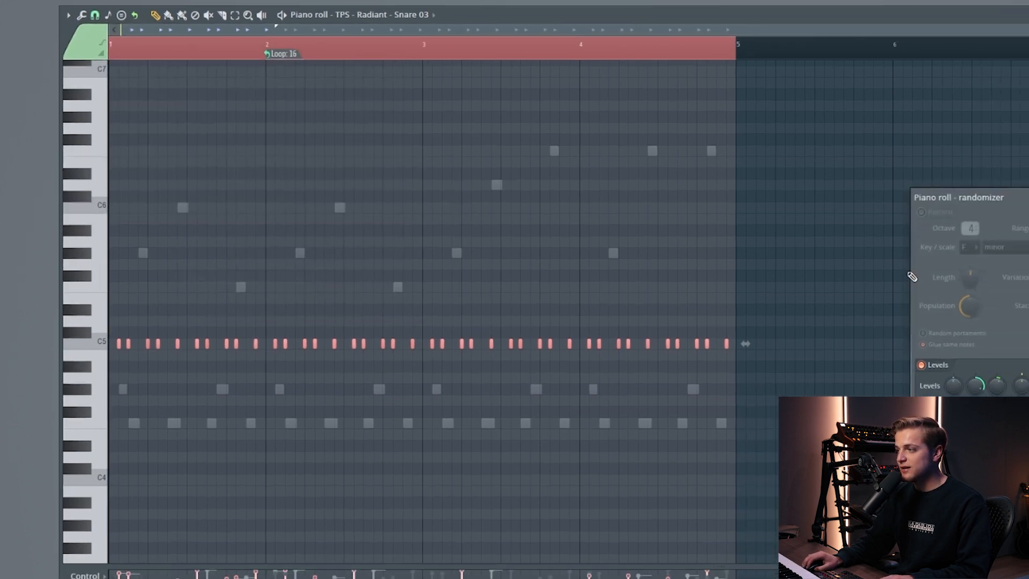
pyautogui.moveTo(802, 334); pyautogui.dragTo(803, 317)
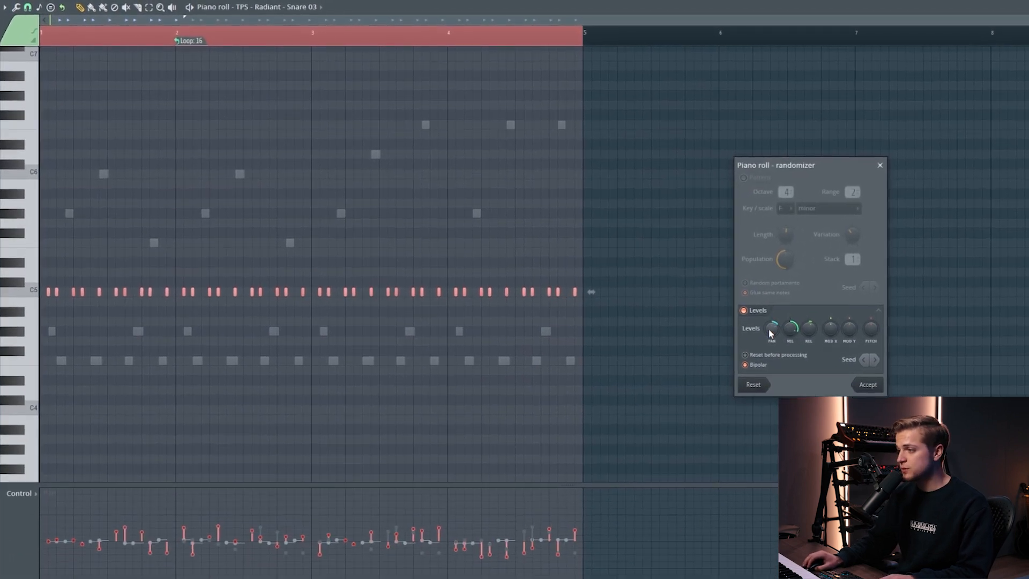
pyautogui.press('Return')
# Step: Play the playlist from bar 5 to hear the snare with the loops, and bring up the Channel rack
pyautogui.press('F5')
pyautogui.click(222, 49)
pyautogui.press('space')
pyautogui.press('F6')
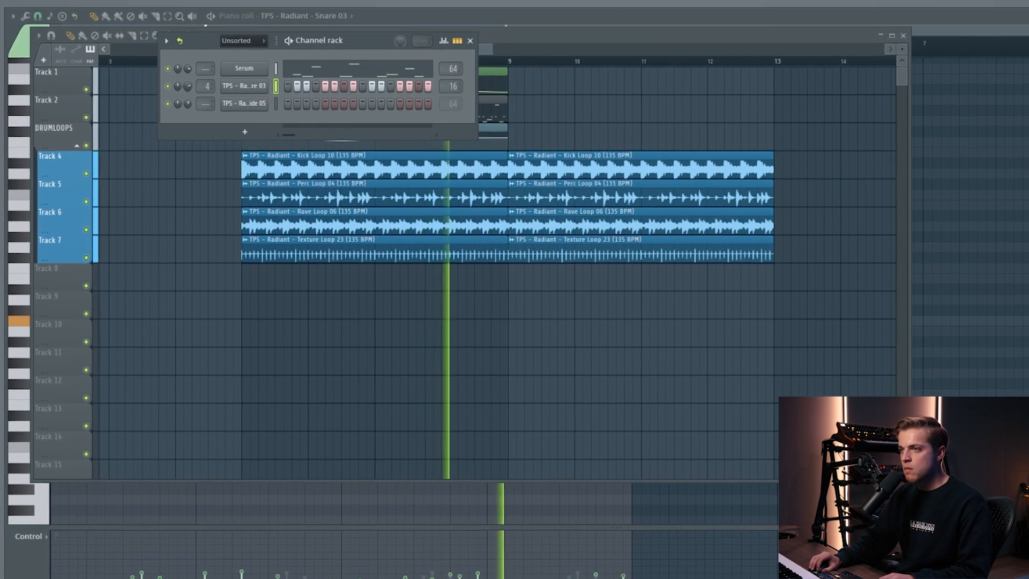
pyautogui.press('space')
# Step: Open Advanced fill for TPS - Radiant - Ride 05 and randomize its Euclidean sequence during playback, reaching length 9 and step count 6
pyautogui.rightClick(270, 99)
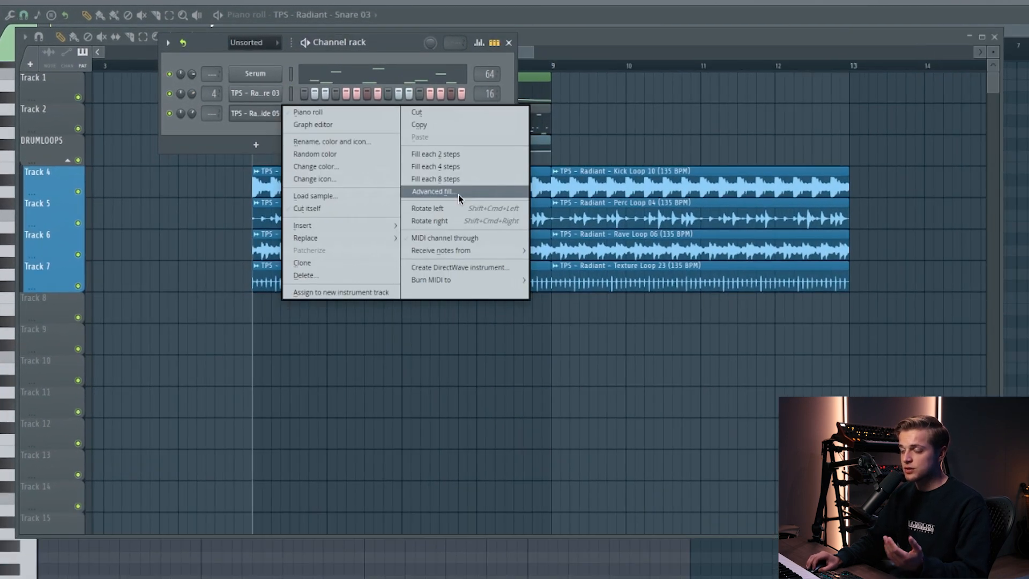
pyautogui.click(458, 194)
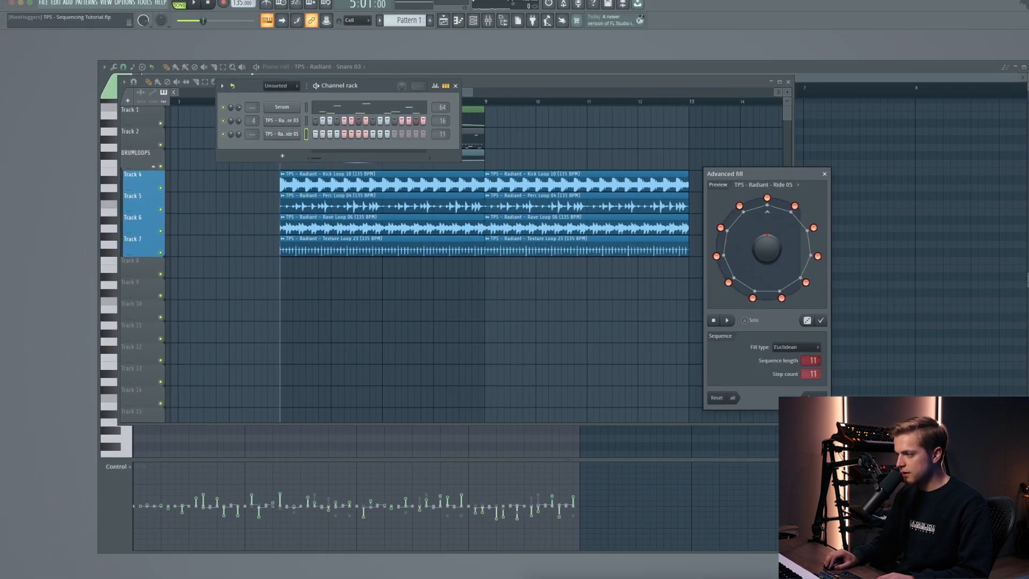
pyautogui.click(807, 320)
pyautogui.press('space')
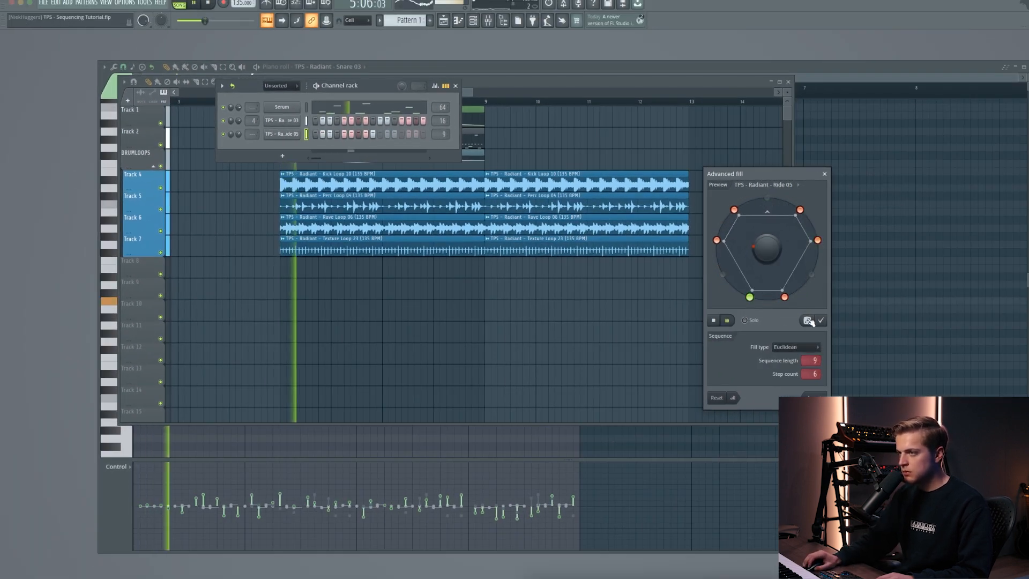
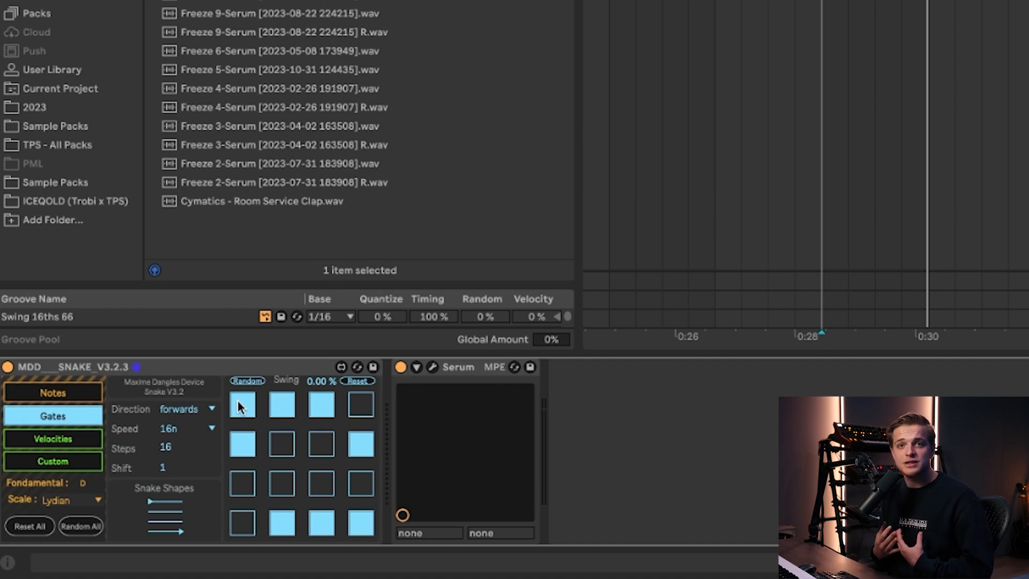
# Step: Switch to Ableton Live, show the MDD Snake velocities and notes pages, and randomize all of the sequencer's values
pyautogui.click(101, 439)
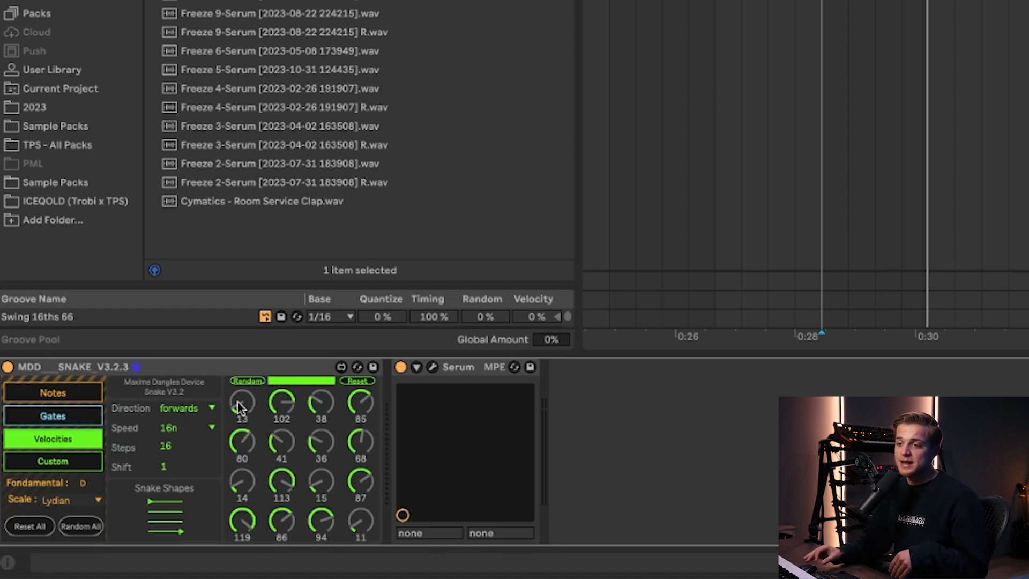
pyautogui.click(83, 388)
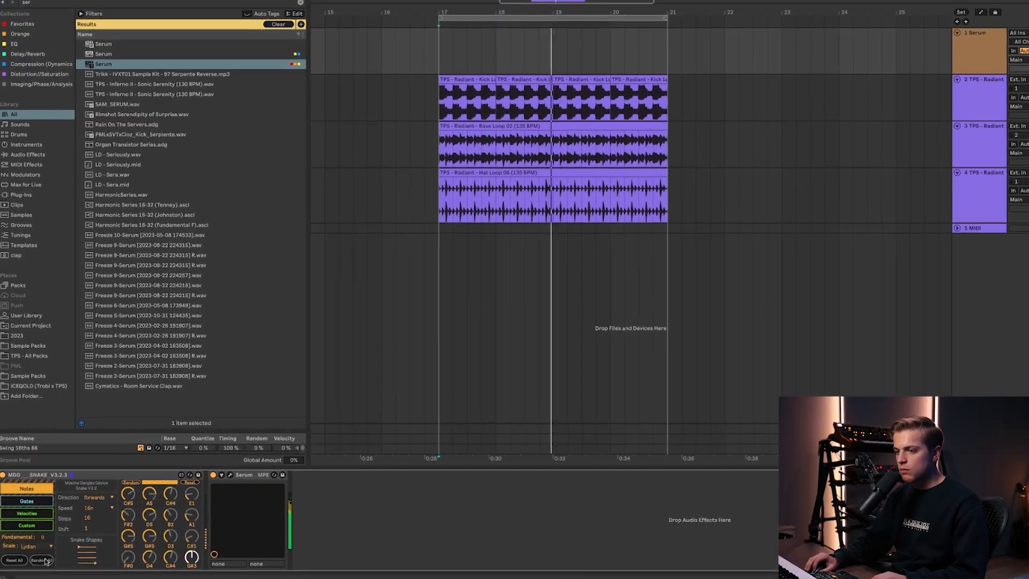
pyautogui.click(43, 559)
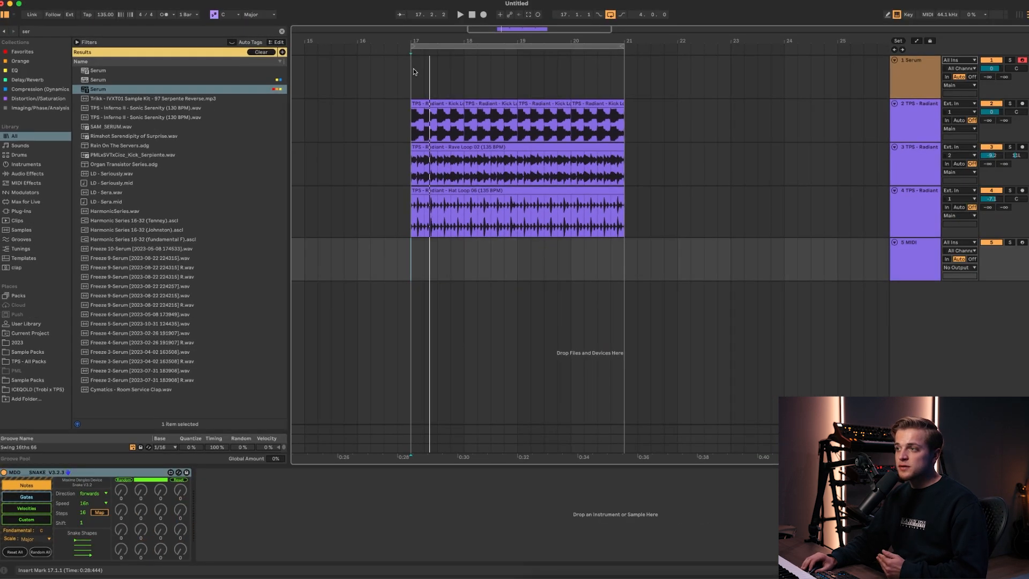
# Step: Set the MIDI track's input to 1-Serum, arm it, and record the Snake sequence from bar 17
pyautogui.click(414, 68)
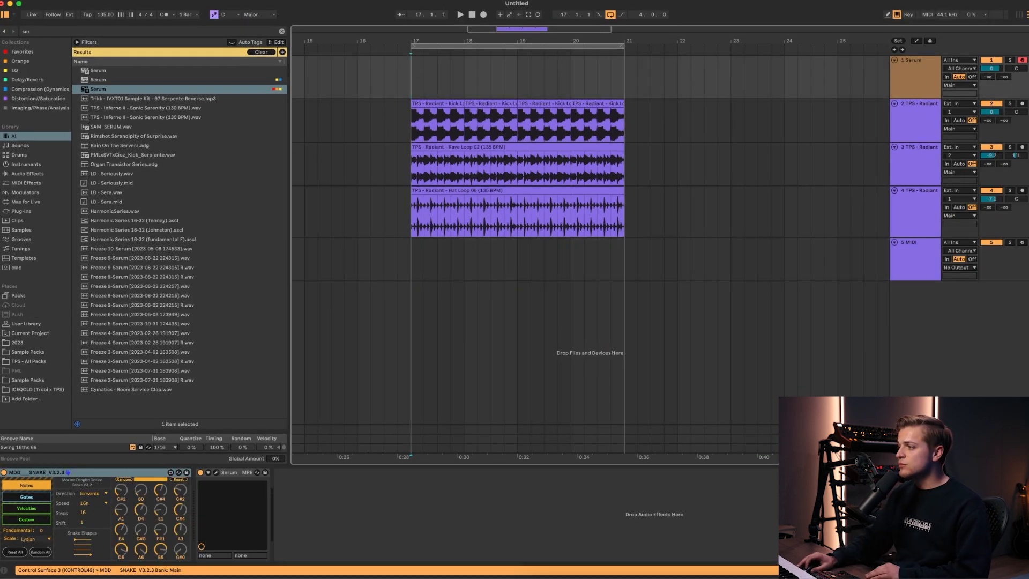
pyautogui.click(959, 243)
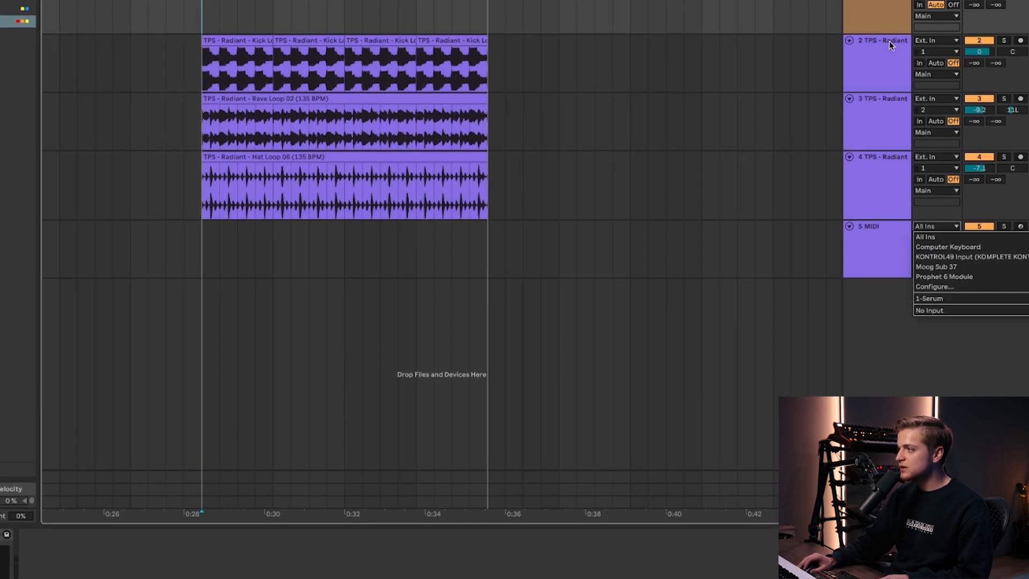
pyautogui.click(949, 300)
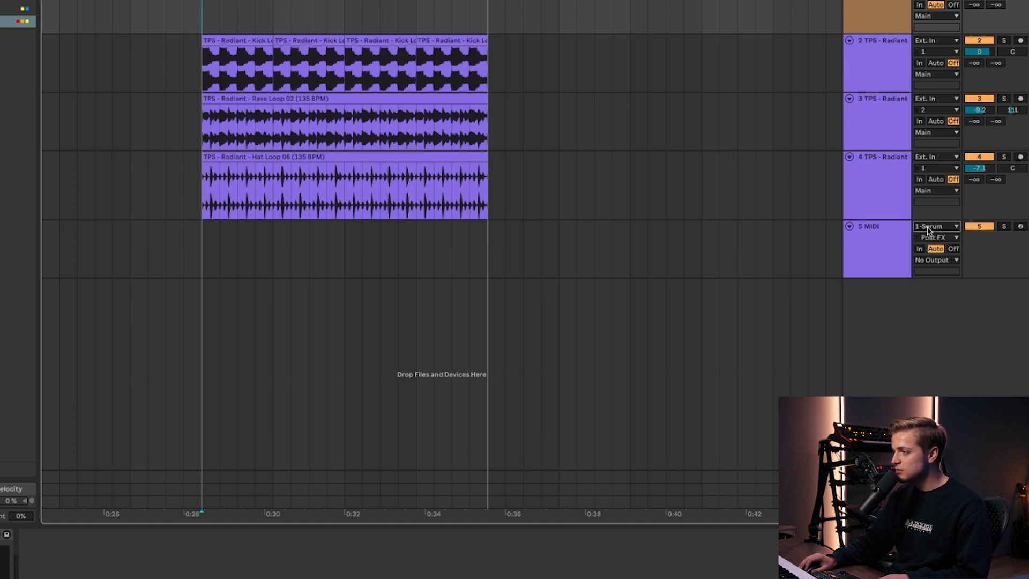
pyautogui.click(1020, 226)
pyautogui.click(199, 244)
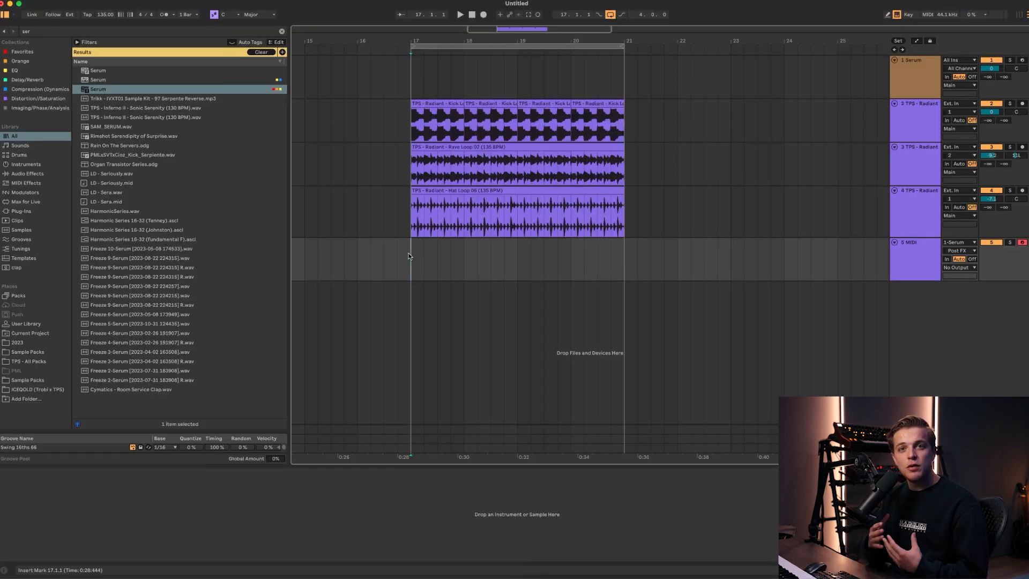
pyautogui.click(484, 15)
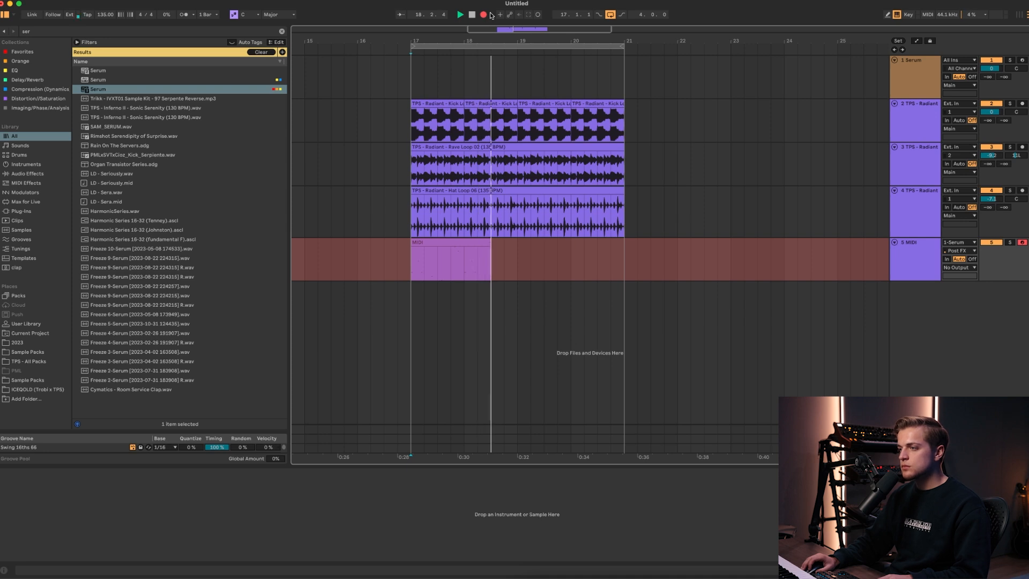
pyautogui.press('space')
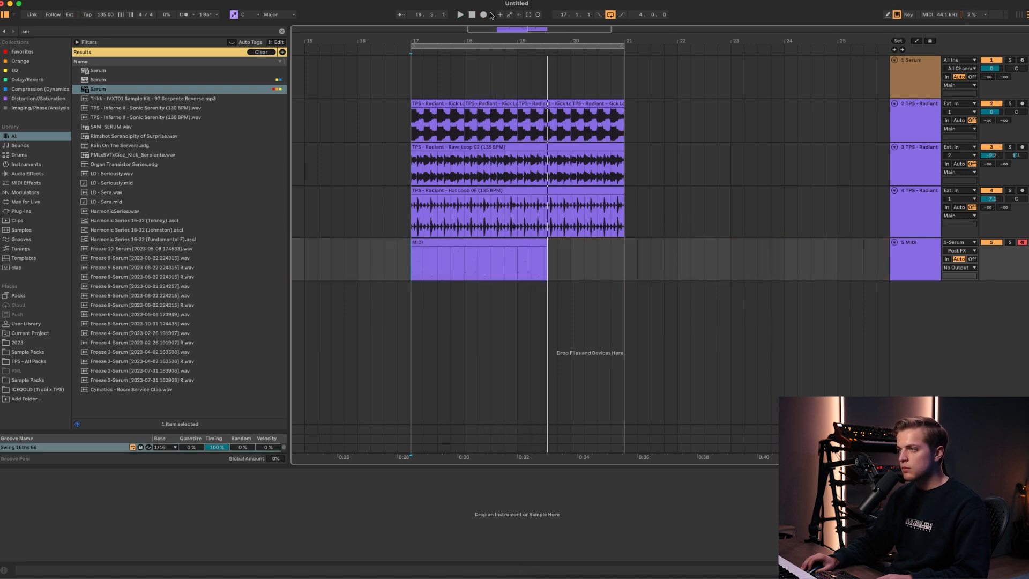
# Step: Extend the selection over the recorded MIDI and consolidate it into a clip spanning bars 17 to 21
pyautogui.hotkey('shift', 'Right')
pyautogui.hotkey('shift', 'Right')
pyautogui.hotkey('shift', 'Right')
pyautogui.hotkey('shift', 'Right')
pyautogui.hotkey('shift', 'Right')
pyautogui.hotkey('shift', 'Right')
pyautogui.hotkey('shift', 'Right')
pyautogui.hotkey('shift', 'Right')
pyautogui.hotkey('shift', 'Right')
pyautogui.hotkey('shift', 'Right')
pyautogui.hotkey('shift', 'Right')
pyautogui.hotkey('shift', 'Right')
pyautogui.hotkey('shift', 'Right')
pyautogui.hotkey('shift', 'Right')
pyautogui.hotkey('shift', 'Right')
pyautogui.hotkey('shift', 'Right')
pyautogui.press('super+j')
# Step: Move the consolidated MIDI clip to bar 17 of the Serum track and delete the MDD Snake device
pyautogui.press('Delete')
pyautogui.click(411, 82)
pyautogui.press('super+v')
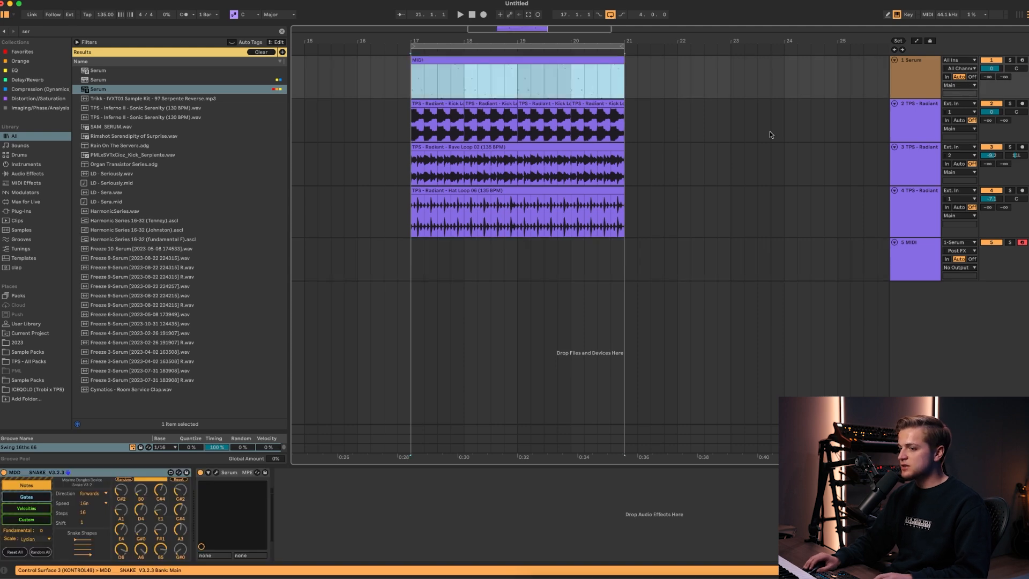
pyautogui.click(28, 481)
pyautogui.press('Delete')
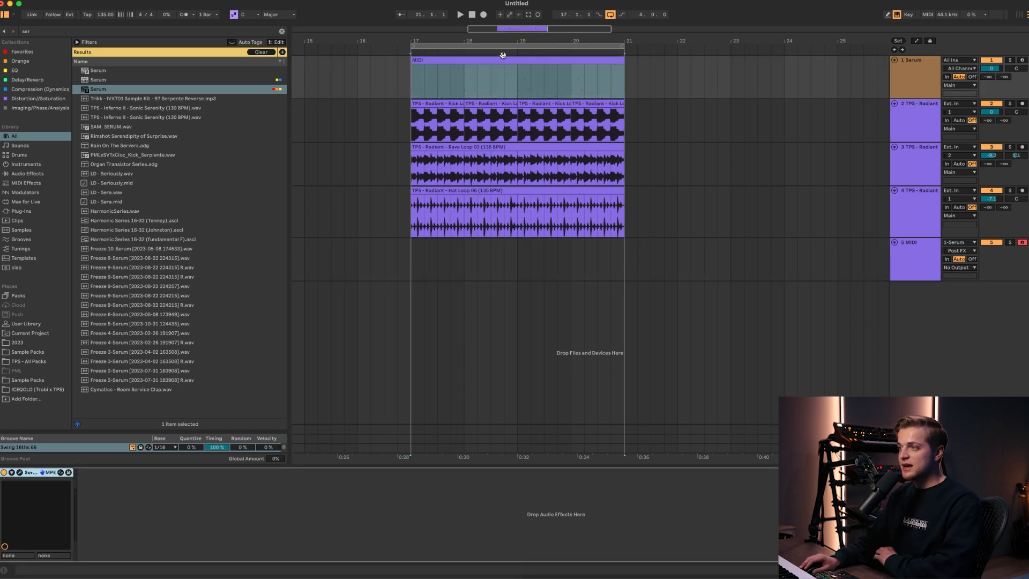
# Step: Examine the Serum clip's notes in an enlarged note editor, select the first A6 note, and return to the arrangement at bar 17
pyautogui.doubleClick(503, 55)
pyautogui.moveTo(398, 241); pyautogui.dragTo(400, 168)
pyautogui.click(402, 281)
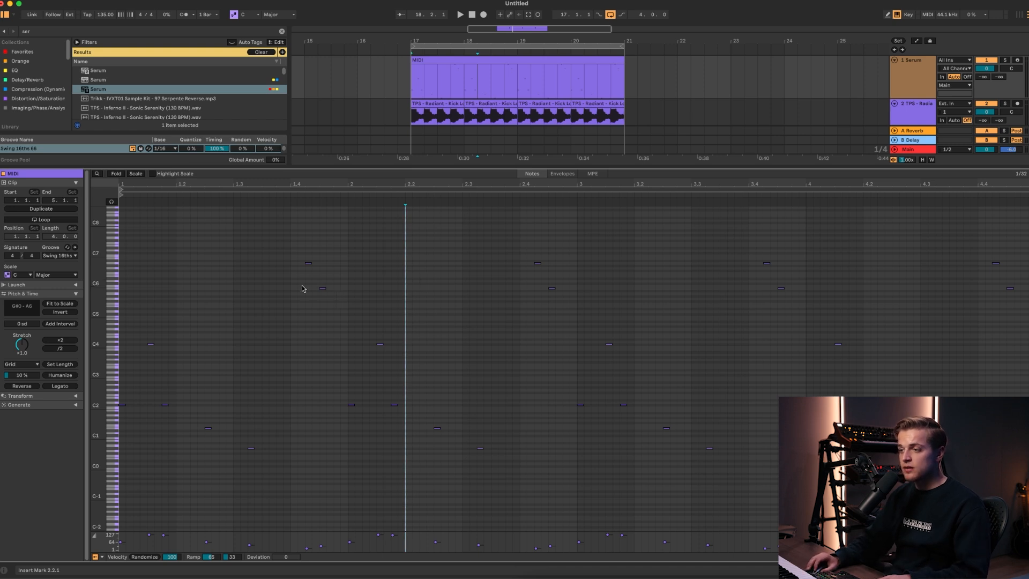
pyautogui.click(308, 263)
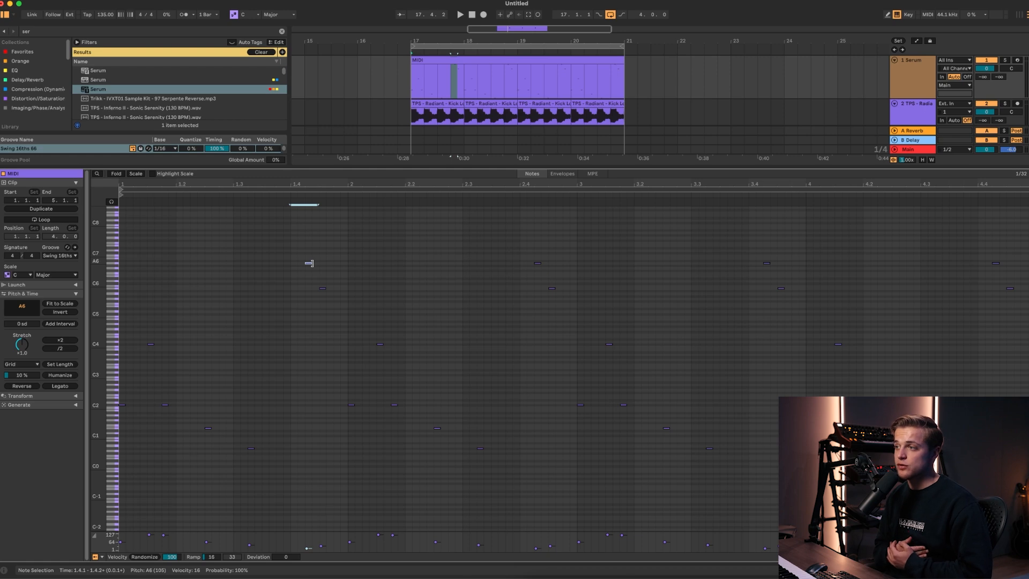
pyautogui.press('super+alt+l')
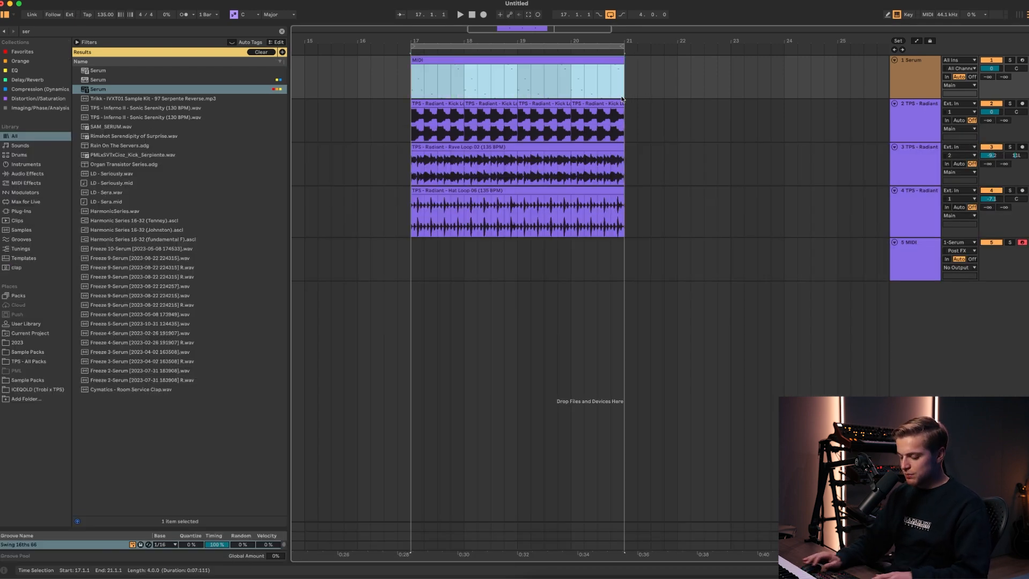
pyautogui.press('super+l')
pyautogui.click(384, 83)
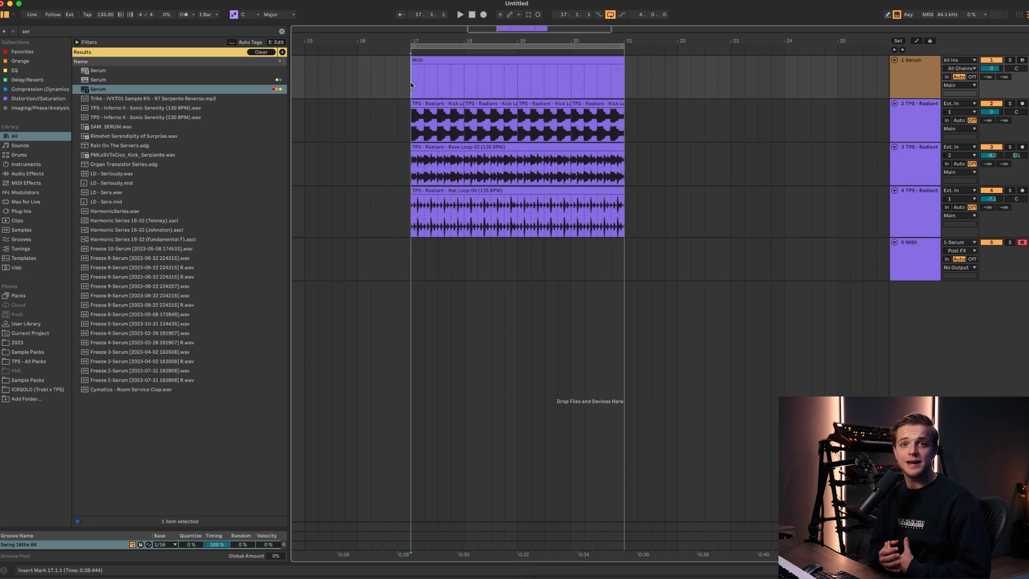
# Step: Search the browser for "sq seq" and load SQ Sequencer onto the MIDI track
pyautogui.press('super+f')
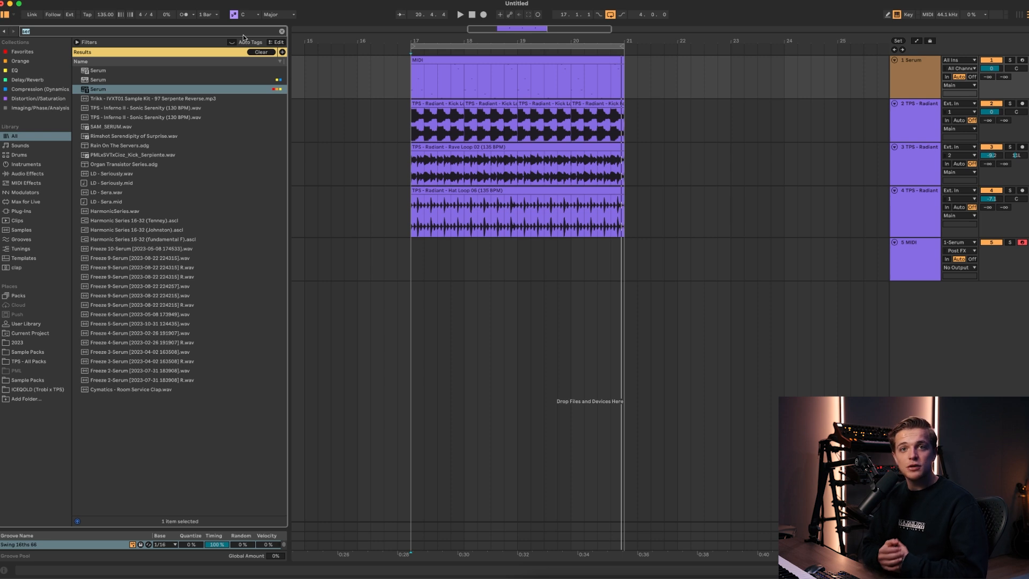
pyautogui.write('sq seq')
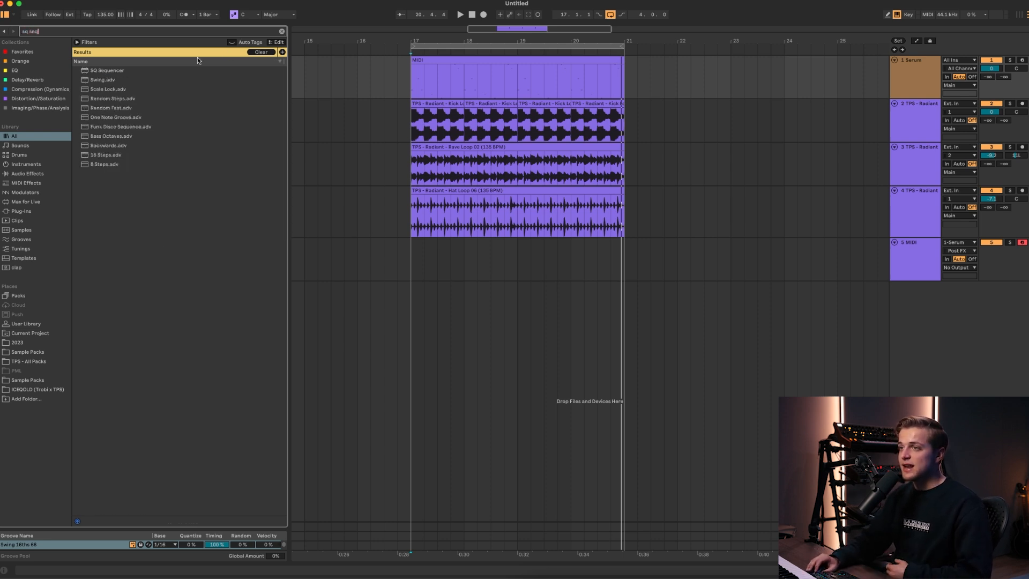
pyautogui.click(100, 72)
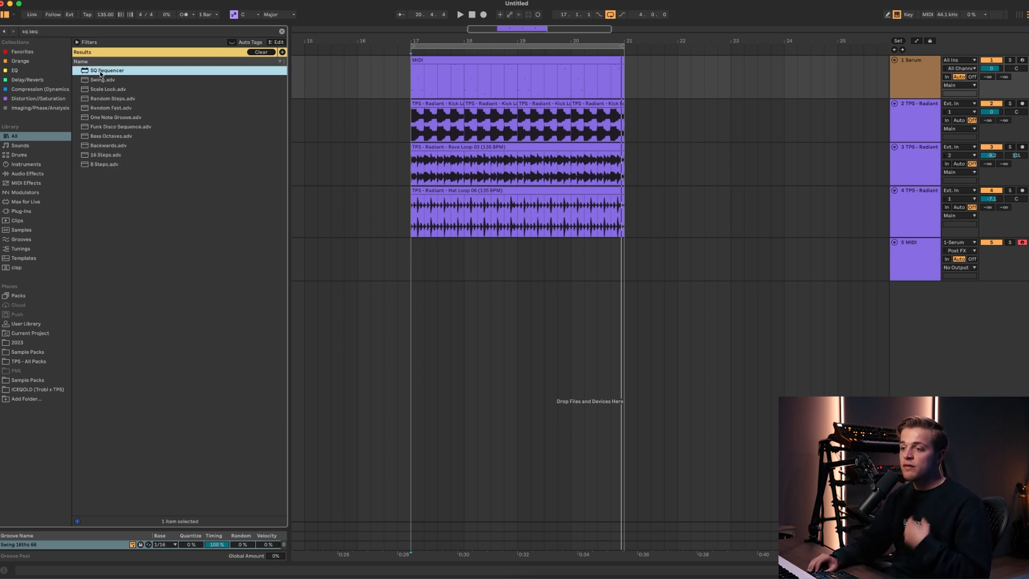
pyautogui.moveTo(98, 73); pyautogui.dragTo(859, 268)
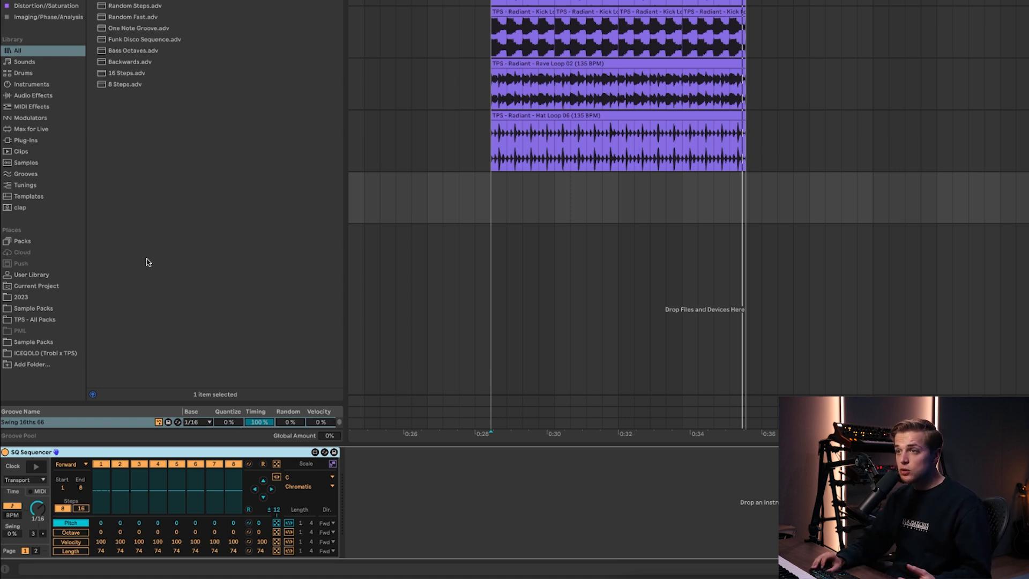
# Step: Search for "ride radian", load TPS - Radiant - Ride 06.wav after SQ Sequencer, and play the track from bar 17
pyautogui.click(159, 7)
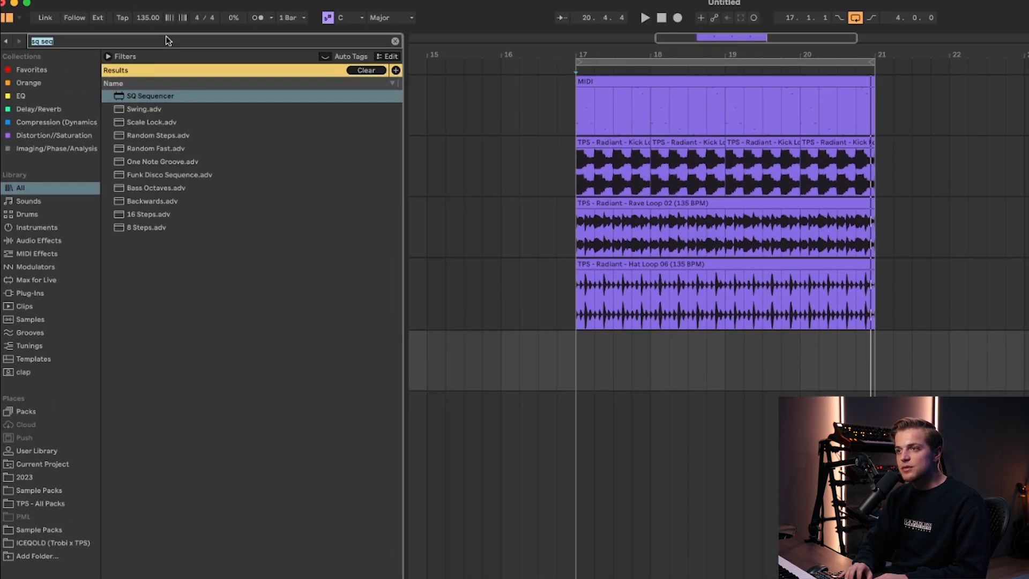
pyautogui.write('ride radian')
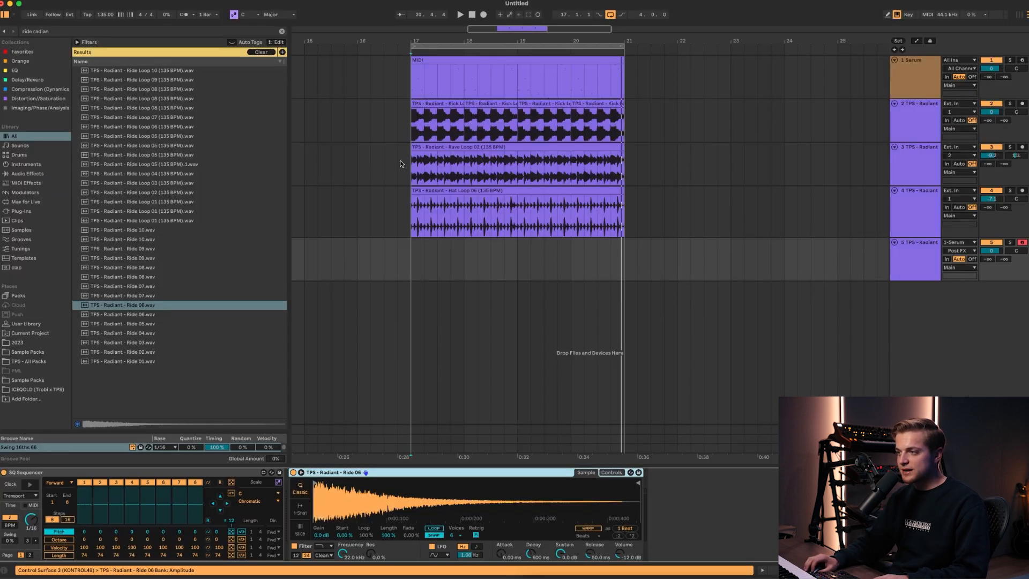
pyautogui.click(417, 246)
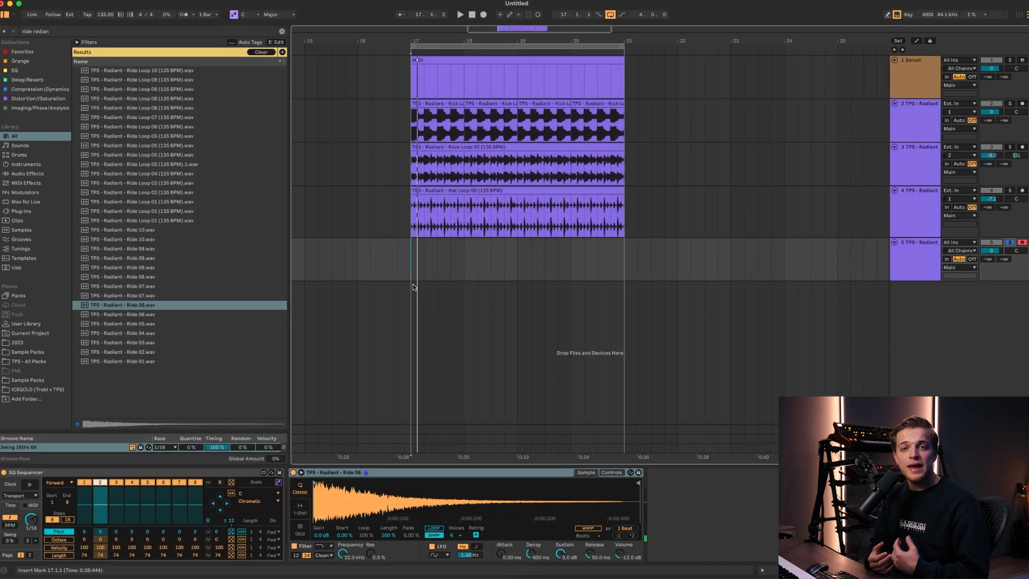
pyautogui.press('space')
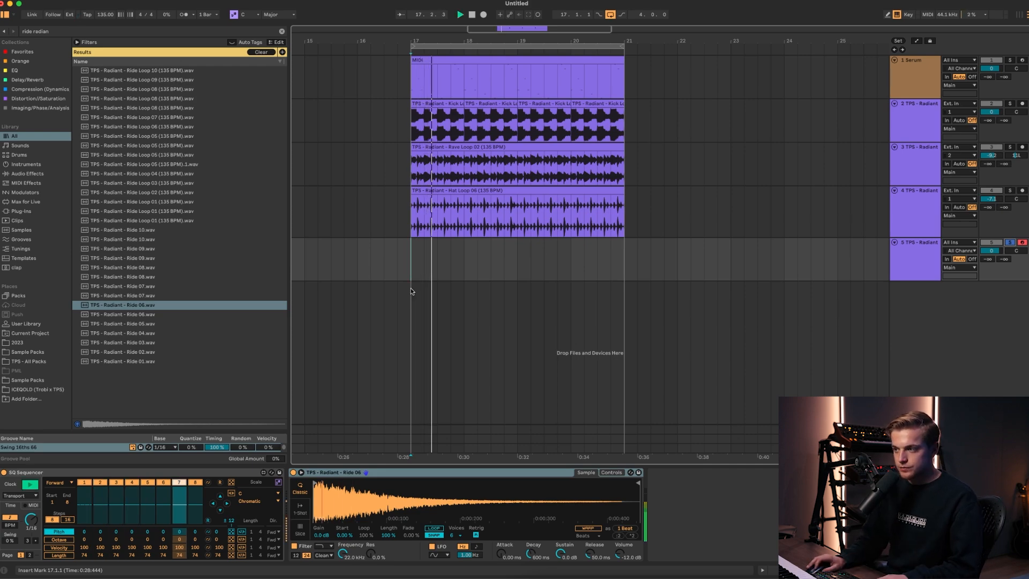
pyautogui.press('space')
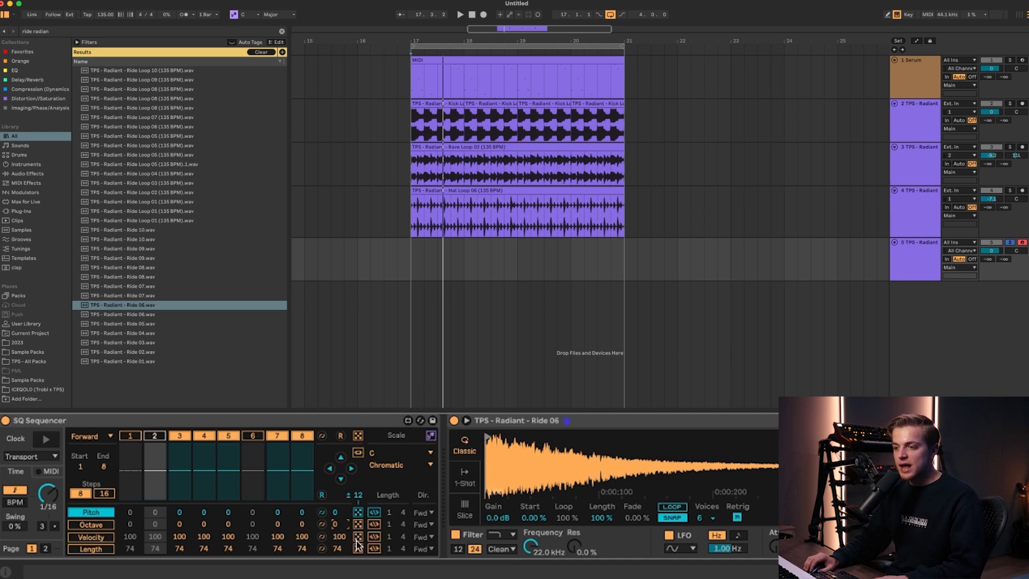
# Step: Randomize the velocity and length rows of the ride's SQ Sequencer during playback, and unsolo the ride track to hear it with the other loops
pyautogui.press('space')
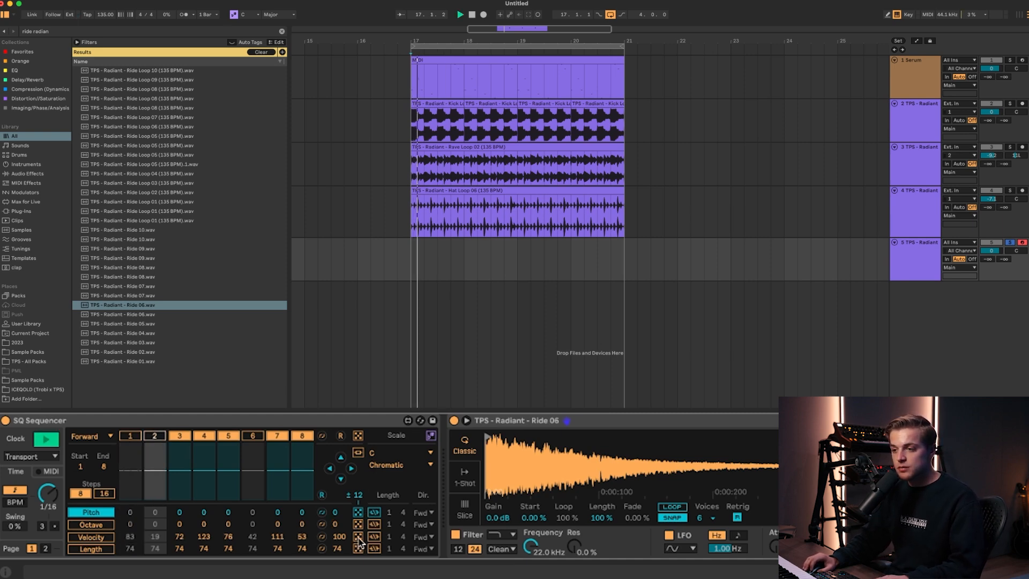
pyautogui.click(358, 538)
pyautogui.click(358, 548)
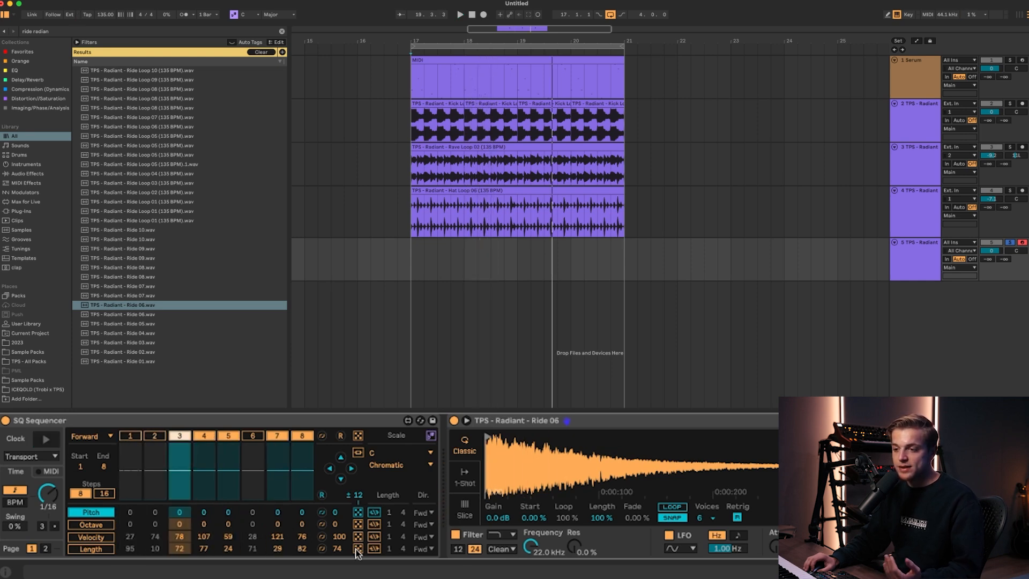
pyautogui.press('space')
pyautogui.click(358, 550)
pyautogui.press('space')
pyautogui.press('space')
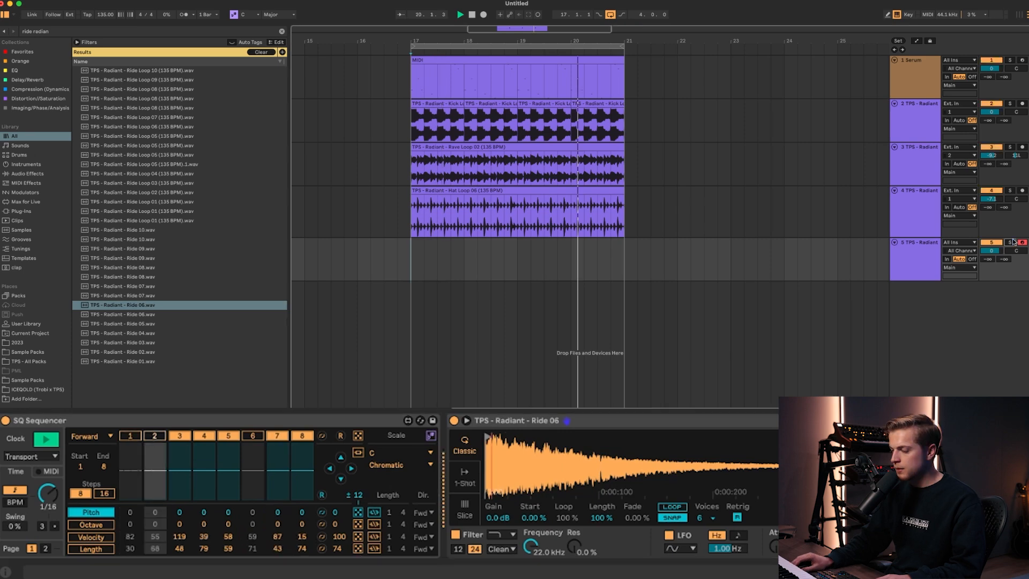
pyautogui.click(1010, 242)
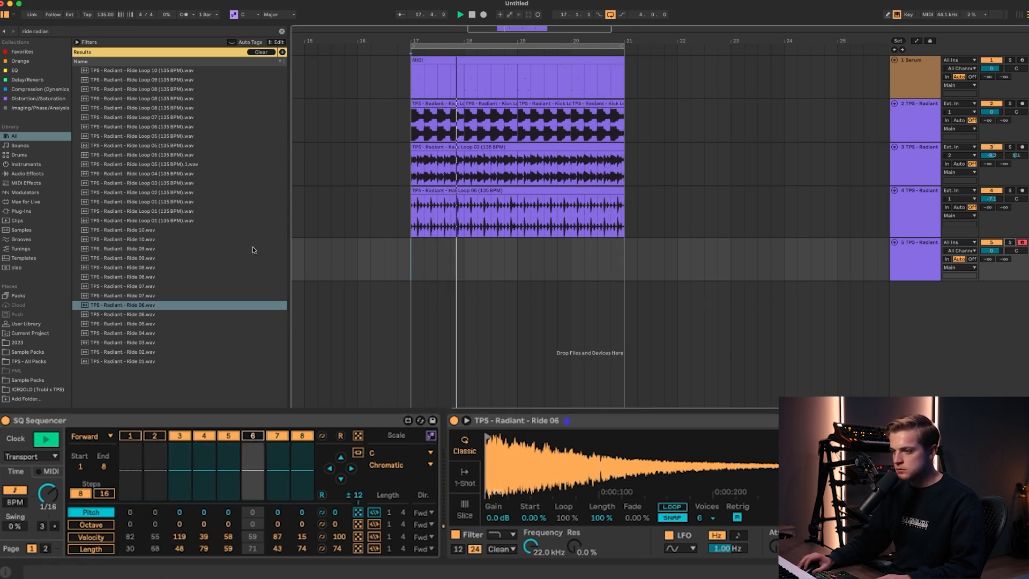
# Step: Search the browser for "sequ" and load SQ Sequencer onto a new MIDI track
pyautogui.click(109, 32)
pyautogui.write('sequ')
pyautogui.press('Down')
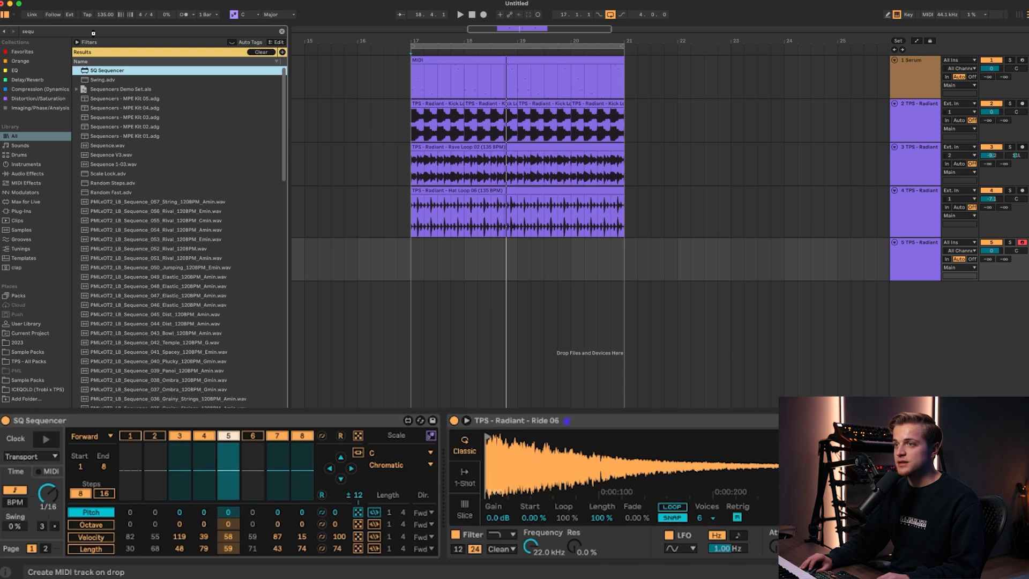
pyautogui.press('Return')
# Step: Search the browser for "clap 909" and load Clap 909.aif after SQ Sequencer on the new track
pyautogui.press('BackSpace')
pyautogui.press('BackSpace')
pyautogui.press('BackSpace')
pyautogui.press('BackSpace')
pyautogui.write('clap')
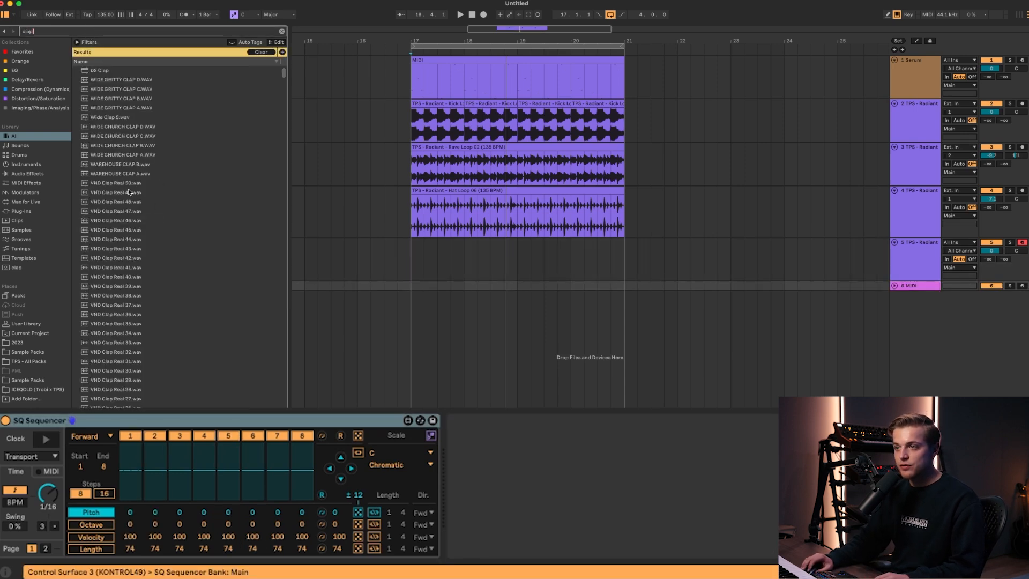
pyautogui.write(' 09')
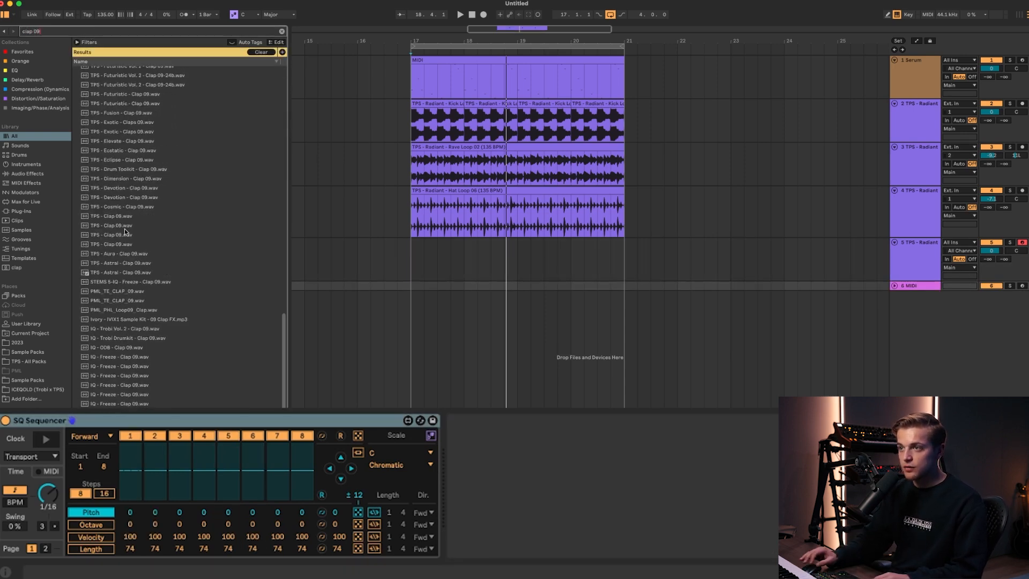
pyautogui.press('BackSpace')
pyautogui.press('BackSpace')
pyautogui.write('909')
pyautogui.doubleClick(160, 145)
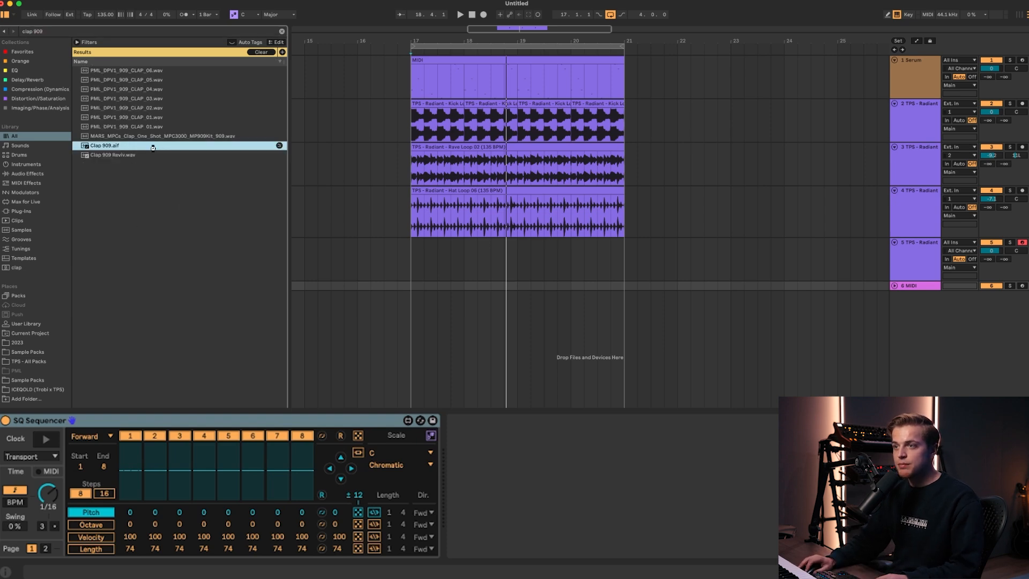
# Step: Randomize the active steps of the clap's SQ Sequencer, play the loop from bar 17, and unfold the Clap 909 track
pyautogui.click(358, 436)
pyautogui.press('space')
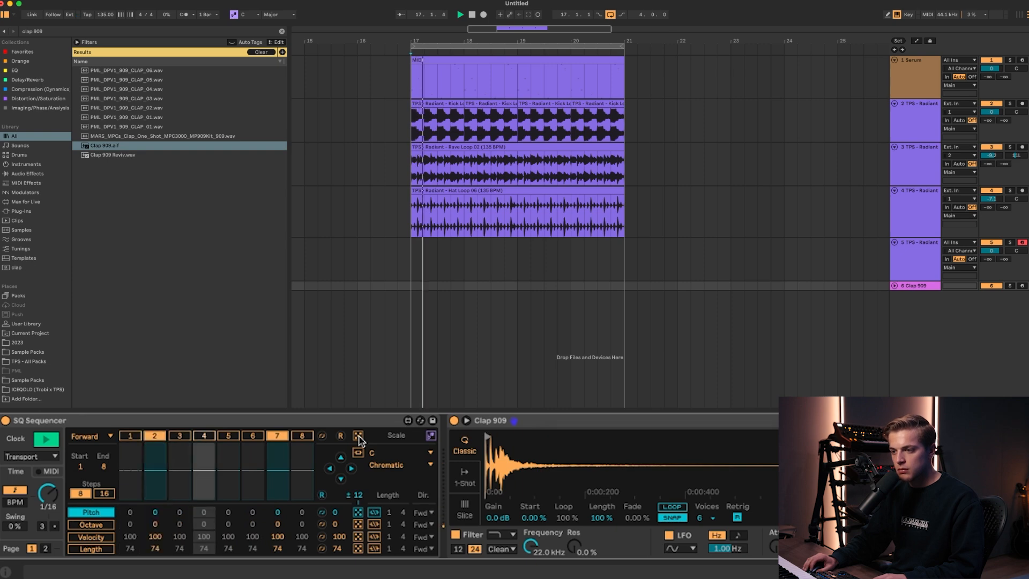
pyautogui.click(895, 286)
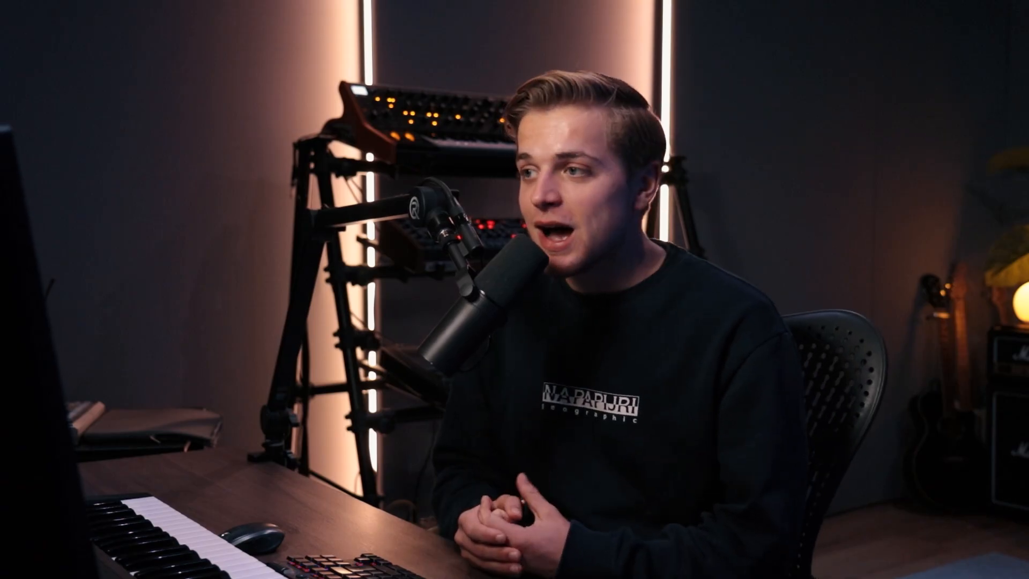